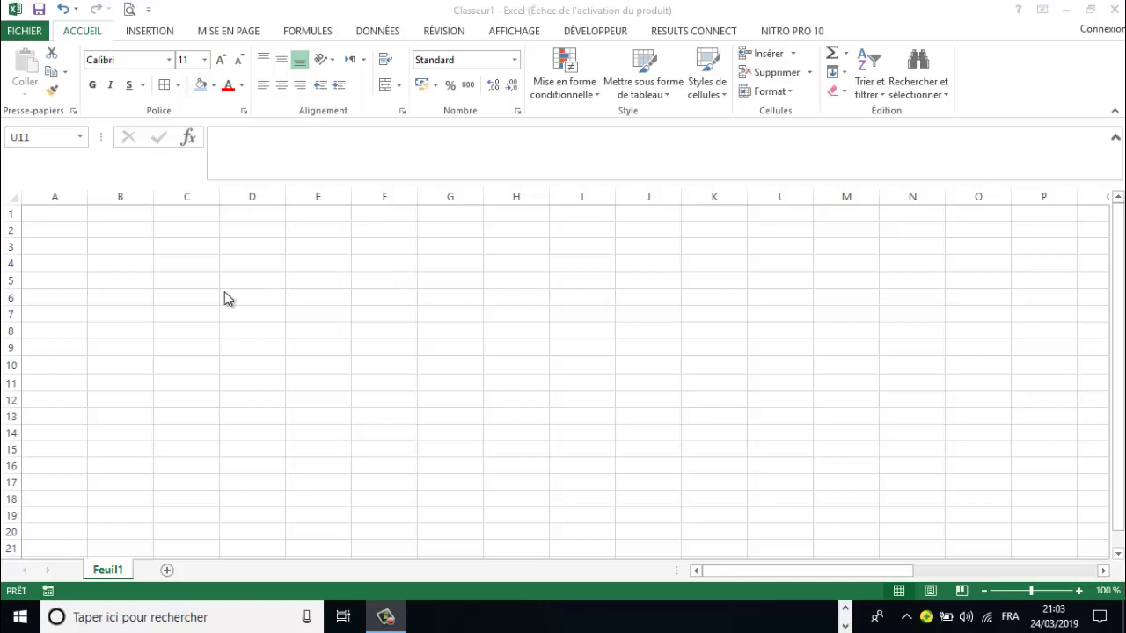
Step: Select cells C5, B3, A2, B7 and D6 in turn
{"action": "left_click", "coordinate": [183, 281]}
{"action": "left_click", "coordinate": [100, 246]}
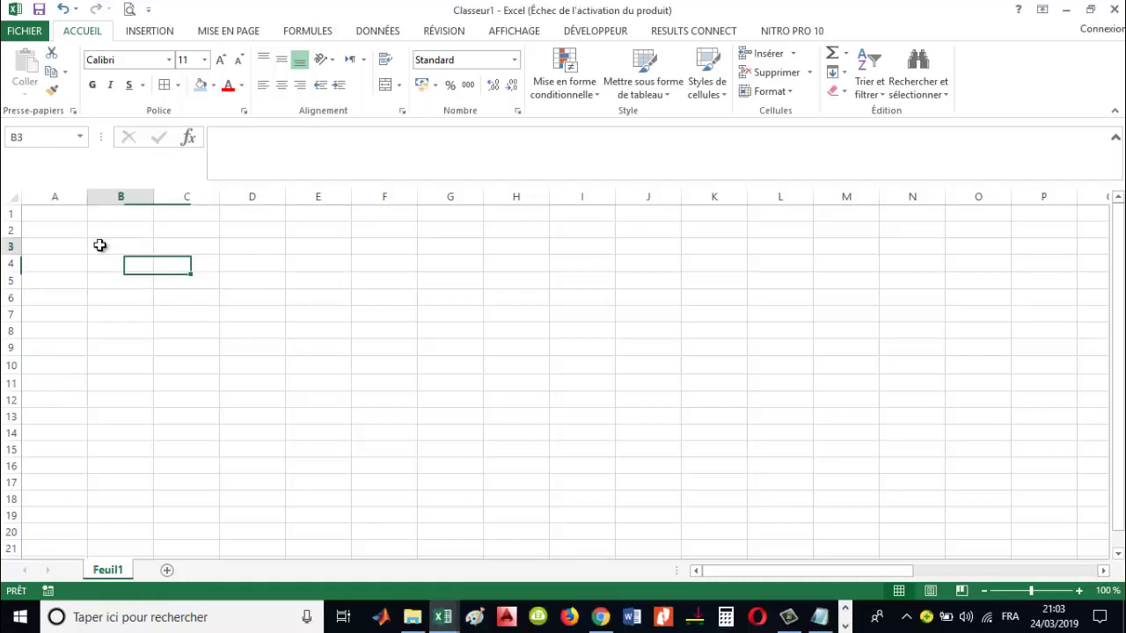
{"action": "left_click", "coordinate": [67, 227]}
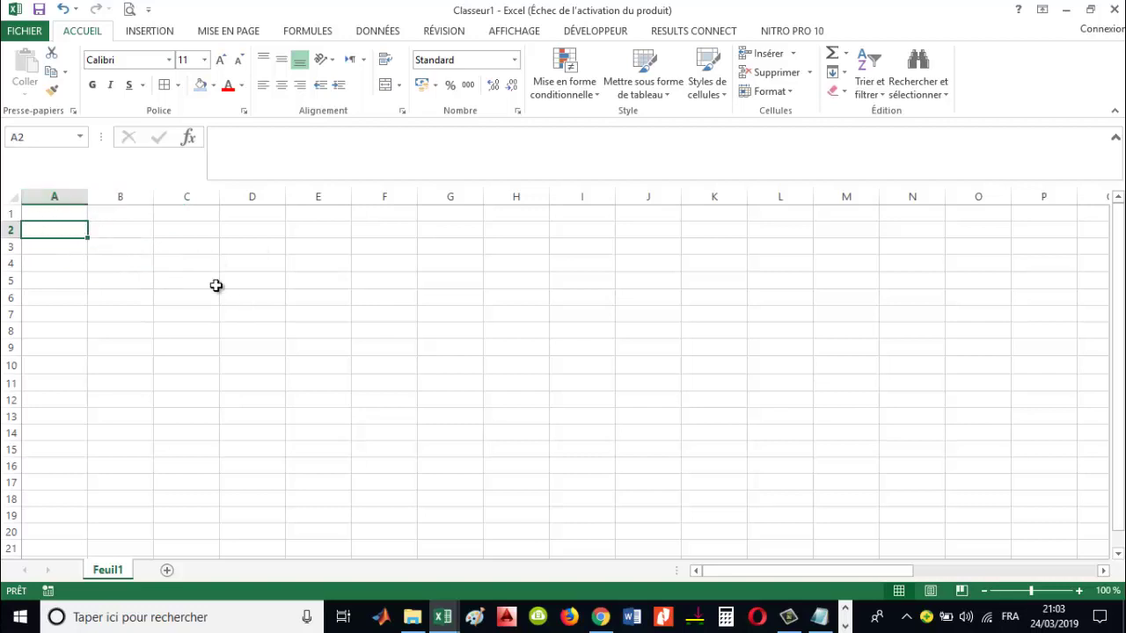
{"action": "left_click", "coordinate": [146, 312]}
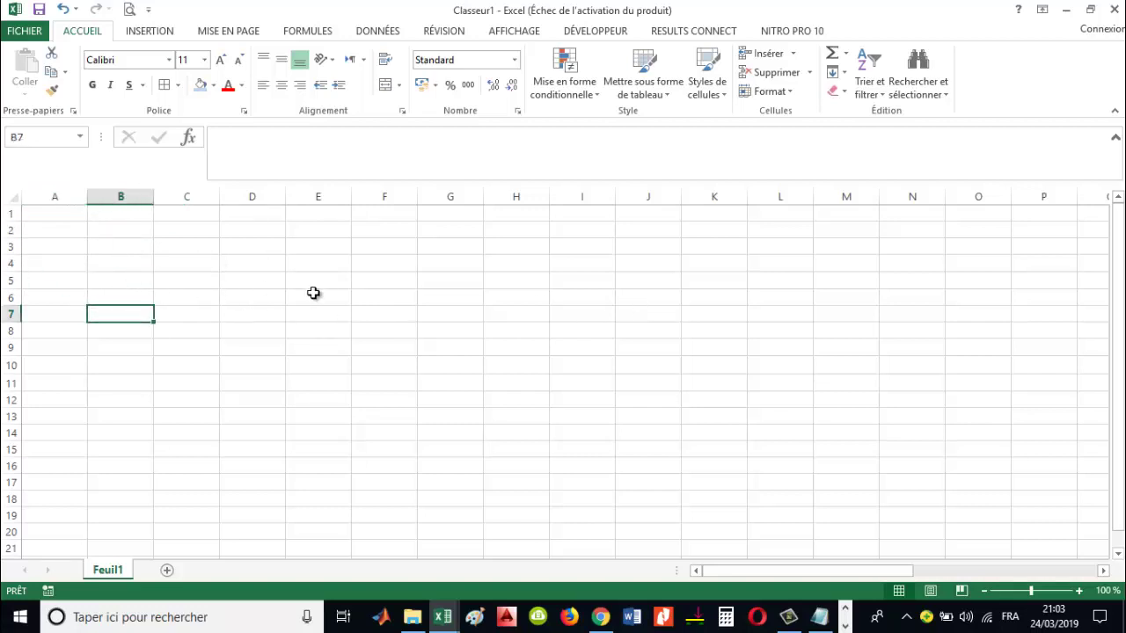
{"action": "left_click", "coordinate": [263, 295]}
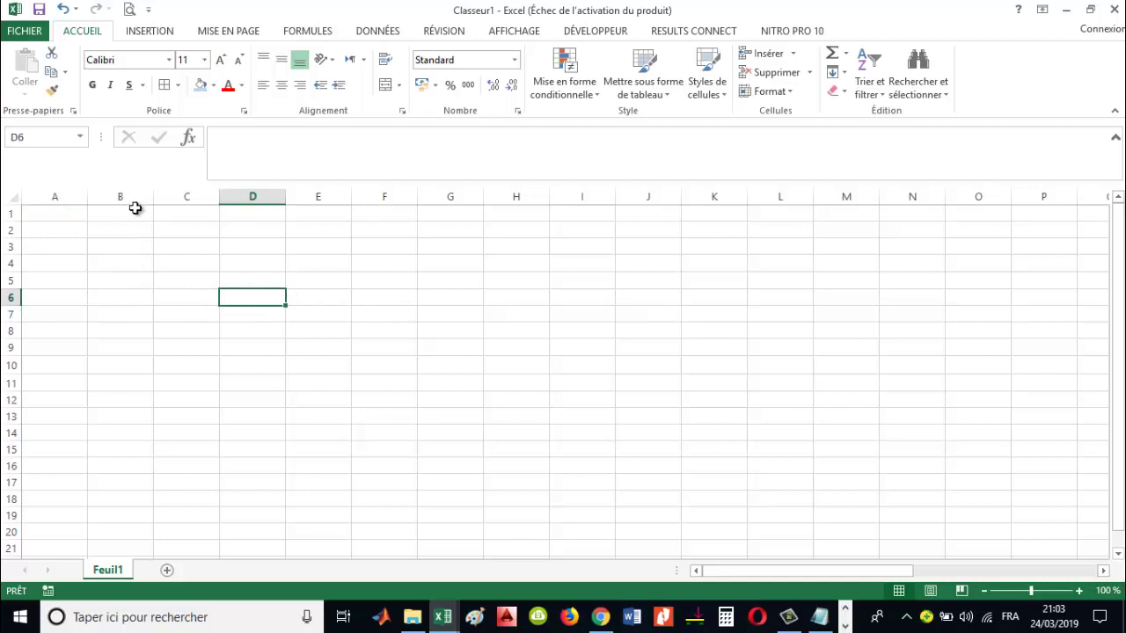
Step: Select whole columns B, A and C, then the column range K through P
{"action": "left_click", "coordinate": [121, 195]}
{"action": "left_click", "coordinate": [63, 194]}
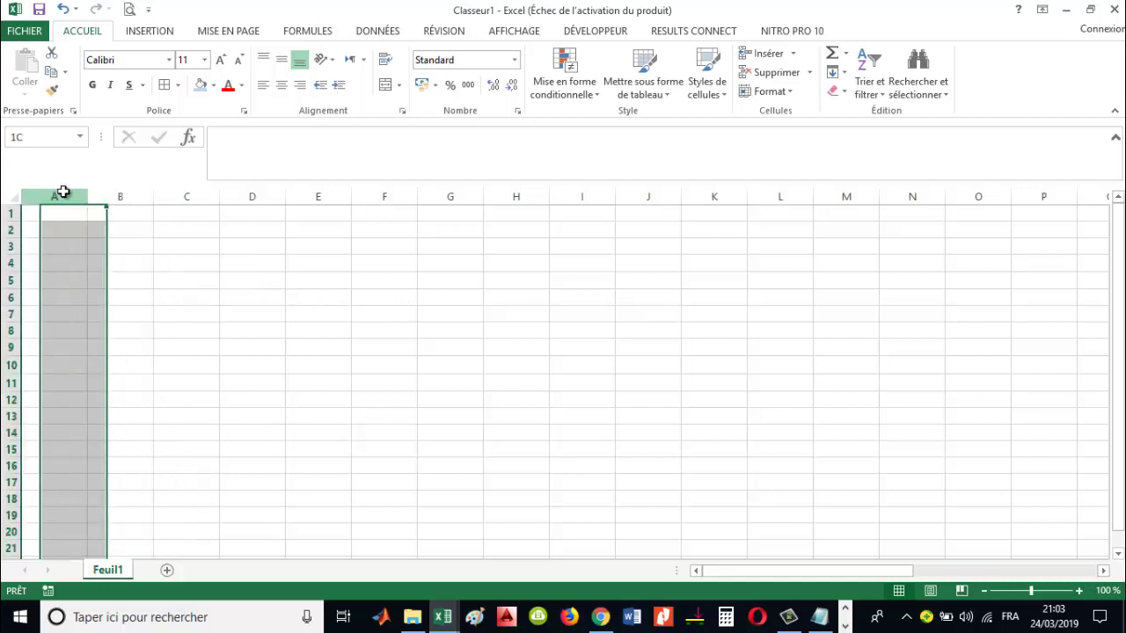
{"action": "left_click", "coordinate": [125, 197]}
{"action": "left_click", "coordinate": [202, 196]}
{"action": "left_click", "coordinate": [61, 196]}
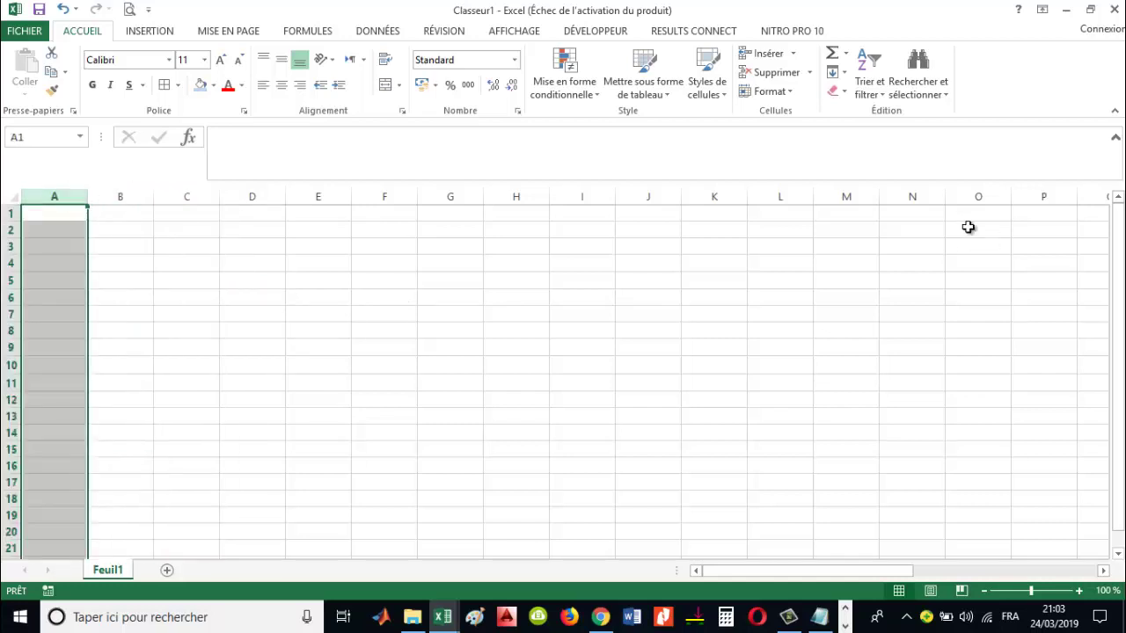
{"action": "mouse_move", "coordinate": [1041, 196]}
{"action": "left_mouse_down"}
{"action": "mouse_move", "coordinate": [4, 211]}
{"action": "mouse_move", "coordinate": [4, 197]}
{"action": "left_mouse_up"}
Step: Select D2 and row 1, then drag row 2's border down to make it slightly taller
{"action": "left_click", "coordinate": [252, 231]}
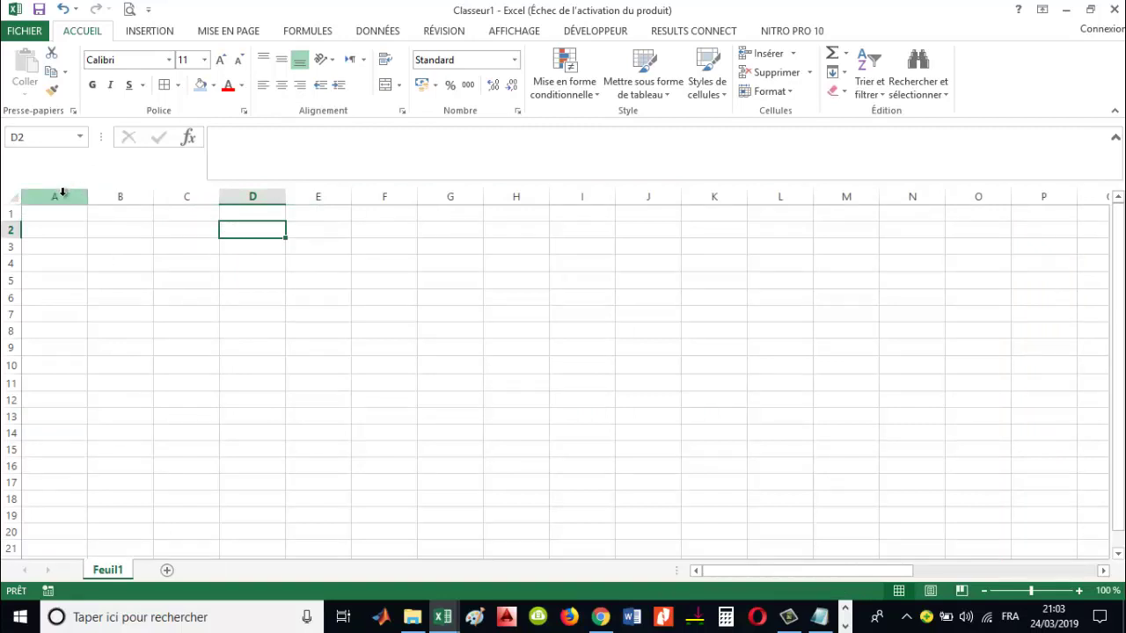
{"action": "left_click", "coordinate": [5, 212]}
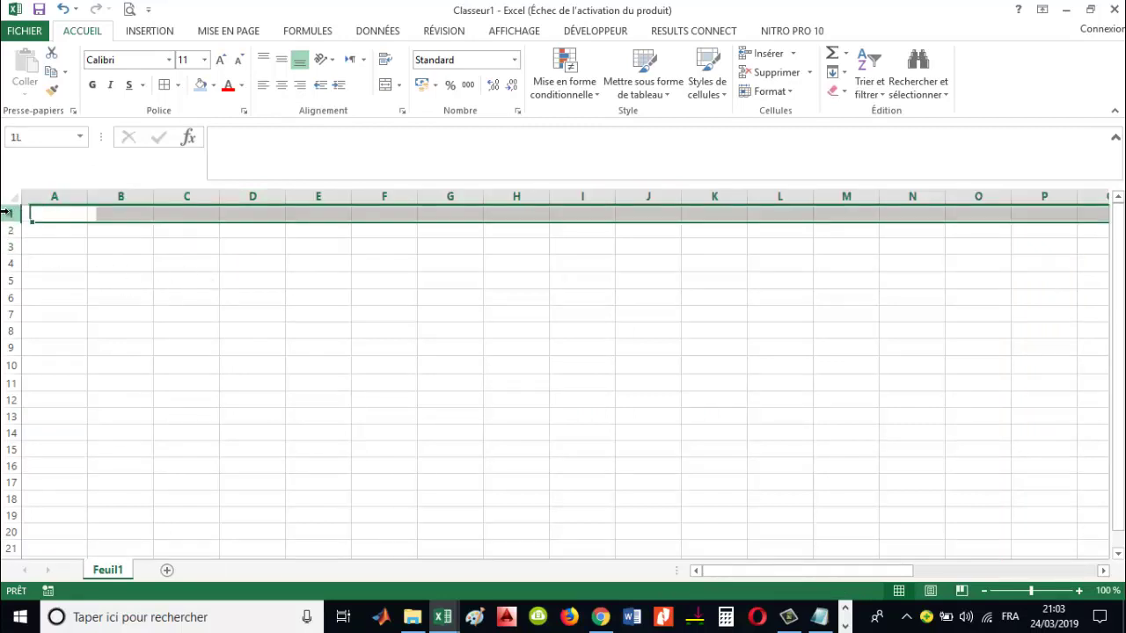
{"action": "left_click_drag", "start_coordinate": [11, 238], "coordinate": [11, 244]}
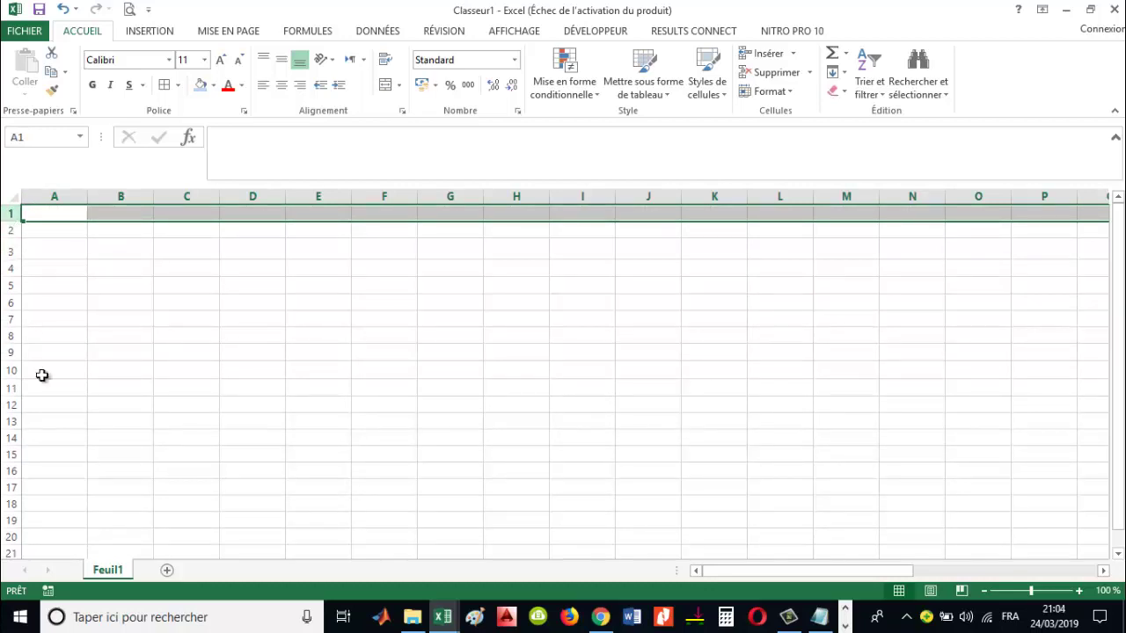
Step: Select cells D6, F, H8, E8, G9 and E5, briefly editing E5 before moving to E7
{"action": "left_click", "coordinate": [267, 300]}
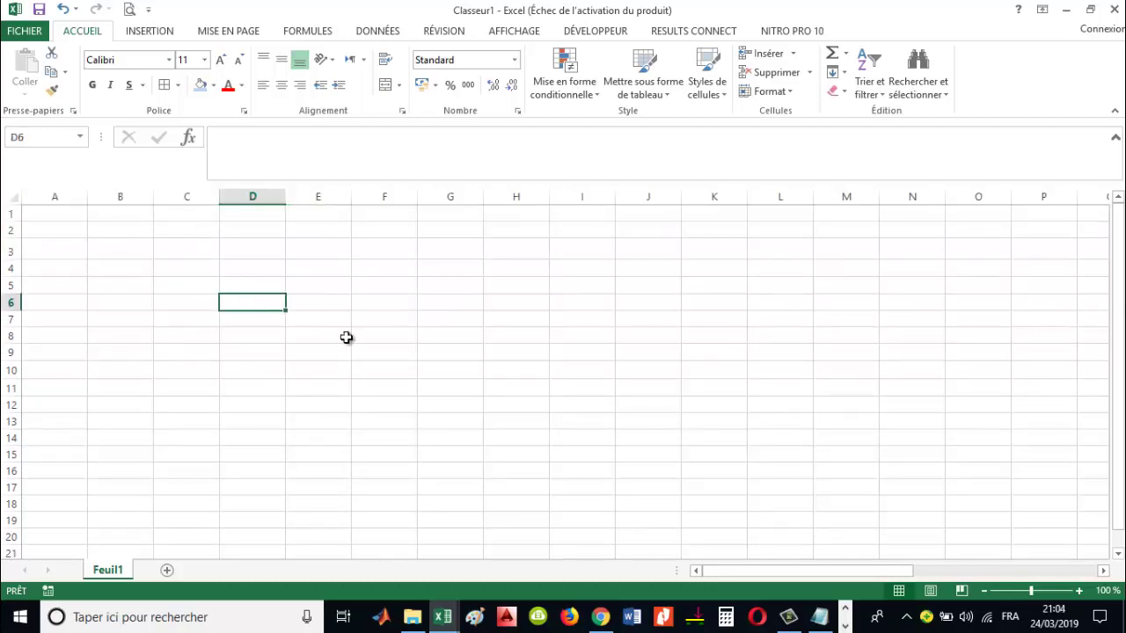
{"action": "left_click", "coordinate": [378, 370]}
{"action": "left_click", "coordinate": [537, 330]}
{"action": "left_click", "coordinate": [316, 333]}
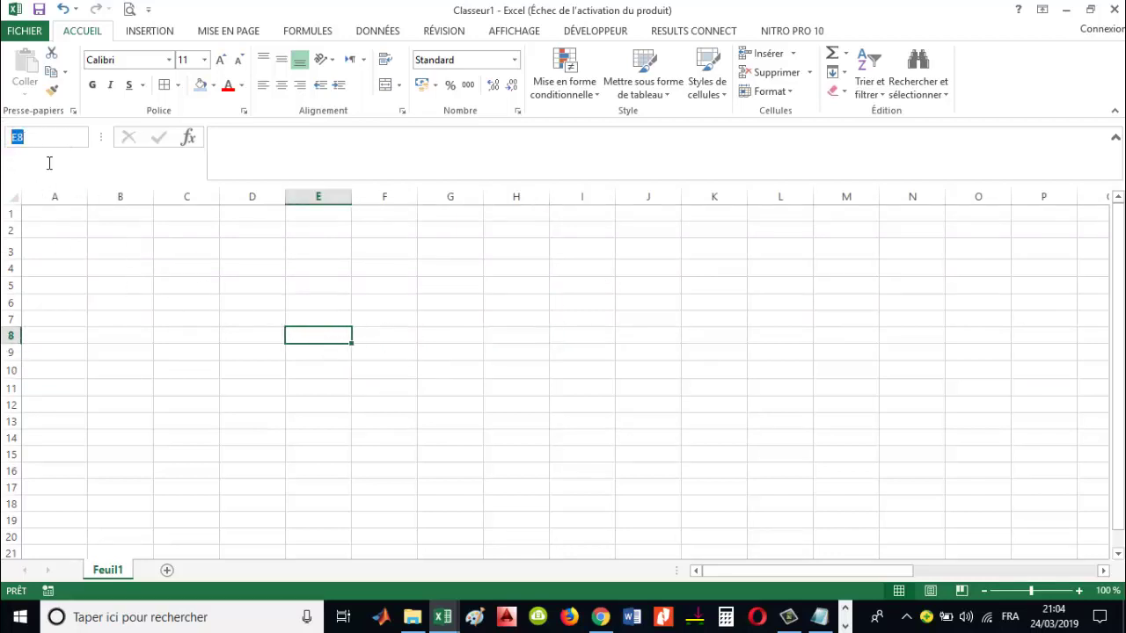
{"action": "left_click", "coordinate": [453, 352]}
{"action": "left_click", "coordinate": [301, 286]}
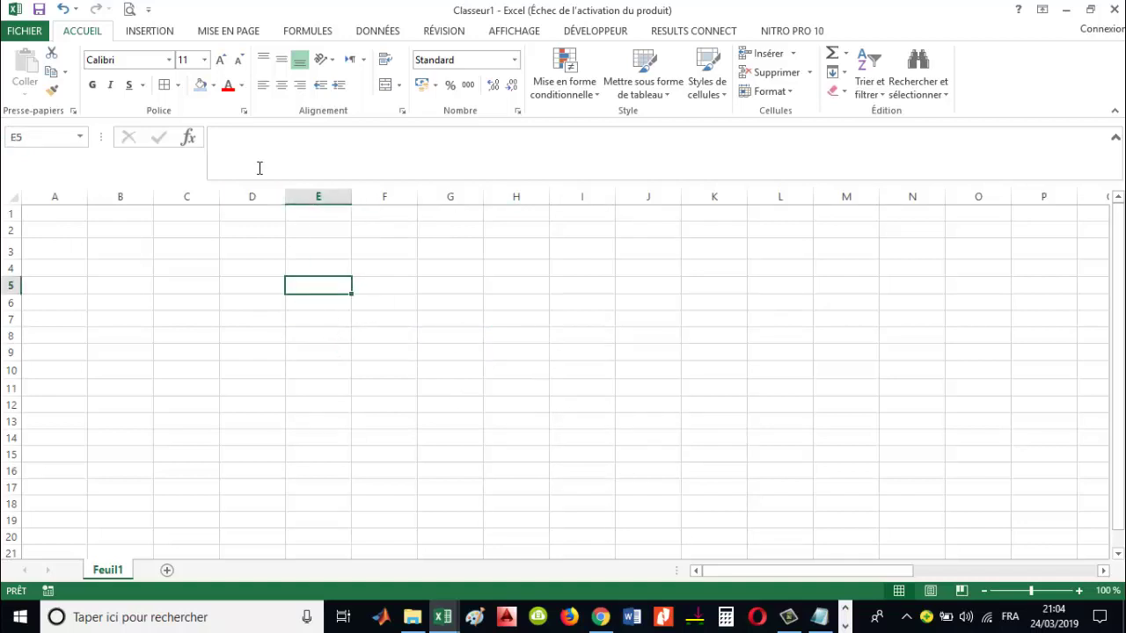
{"action": "left_click", "coordinate": [260, 168]}
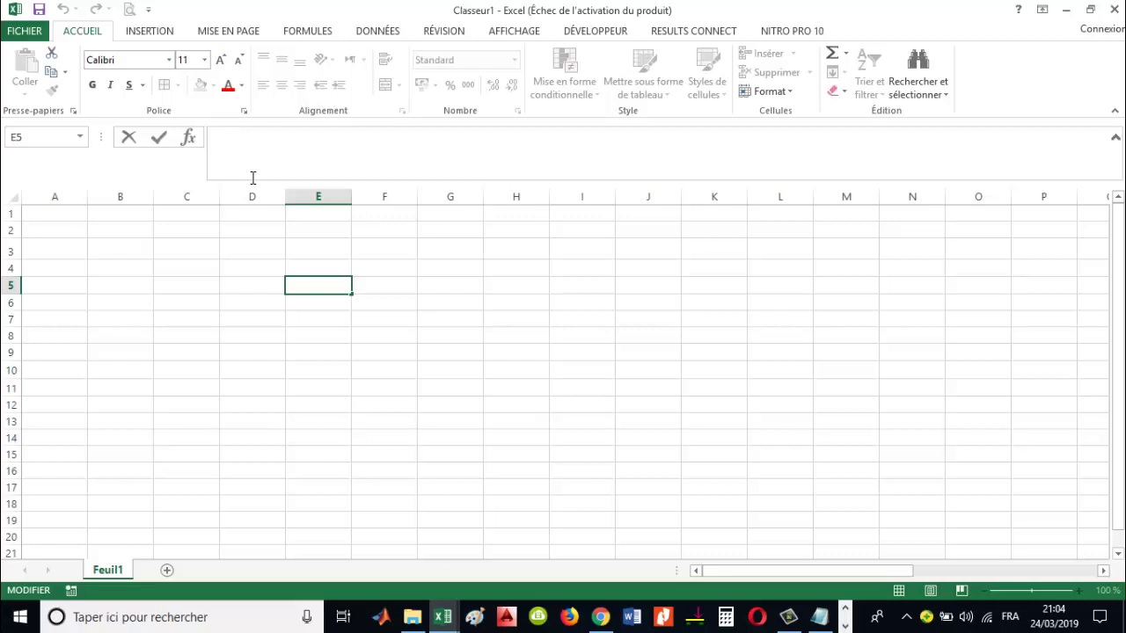
{"action": "left_click", "coordinate": [334, 320]}
Step: Select the range D4:F6, then move to D9 and up to D5
{"action": "left_click", "coordinate": [272, 273]}
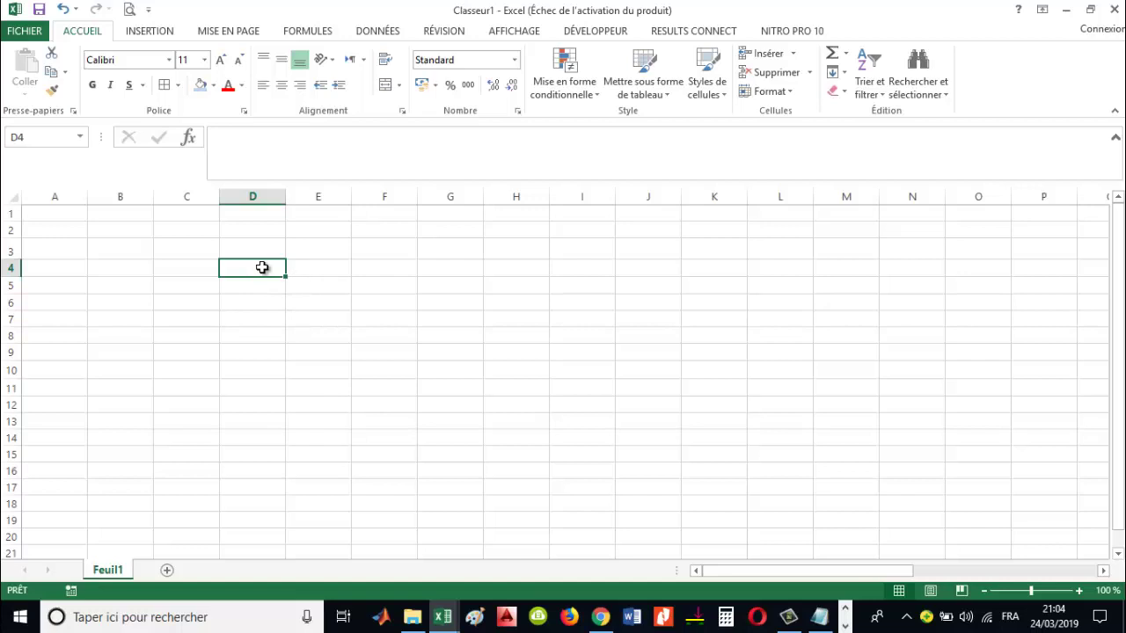
{"action": "left_click_drag", "start_coordinate": [261, 267], "coordinate": [407, 295]}
{"action": "left_click", "coordinate": [243, 350]}
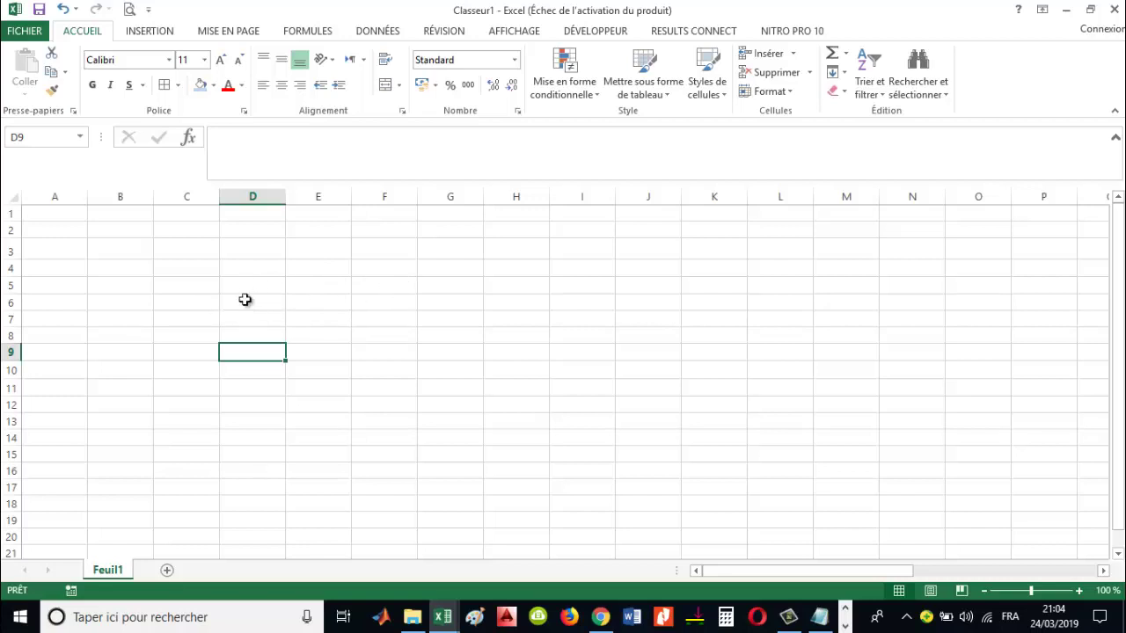
{"action": "key", "text": "Up"}
{"action": "key", "text": "Up"}
{"action": "key", "text": "Up"}
{"action": "key", "text": "Up"}
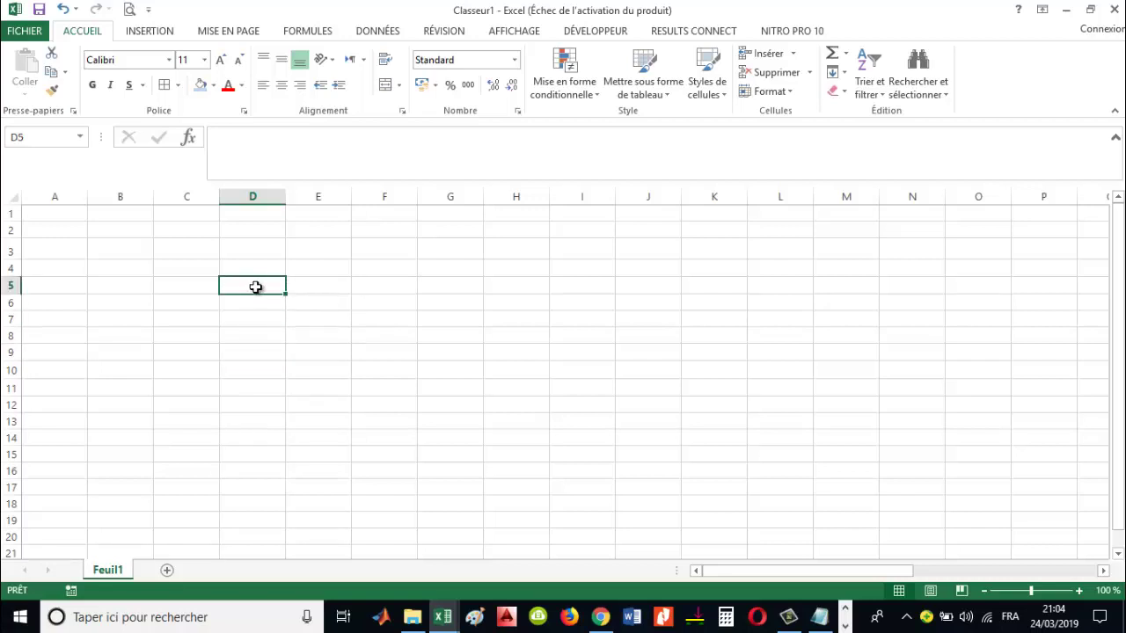
Step: Enter the formula =5+6 in D5 so it shows 11
{"action": "type", "text": "="}
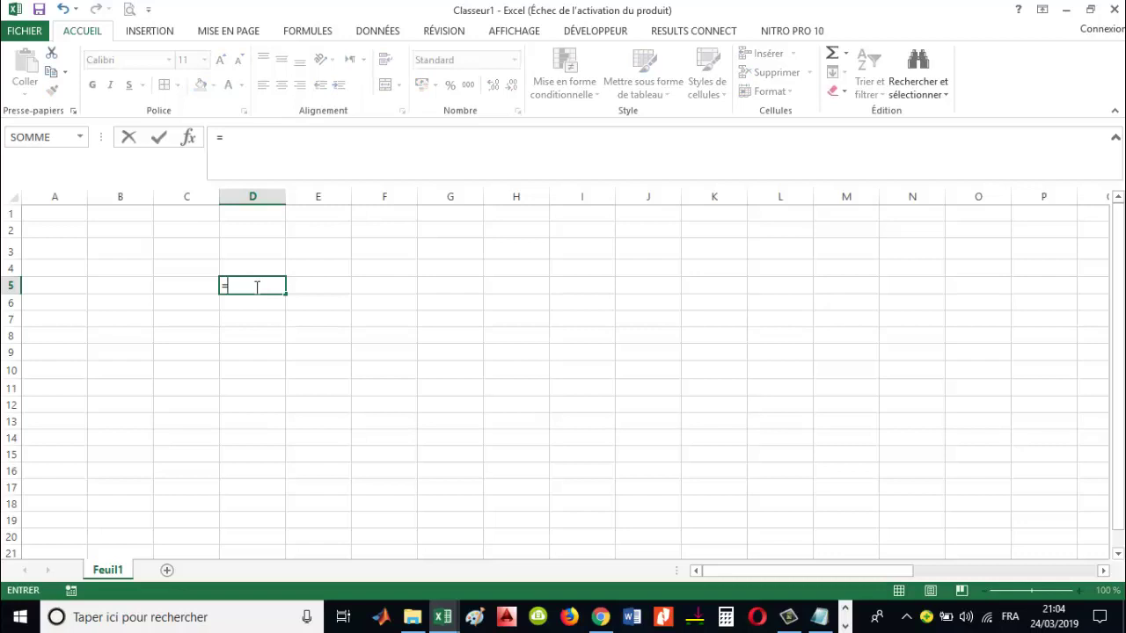
{"action": "left_click", "coordinate": [211, 150]}
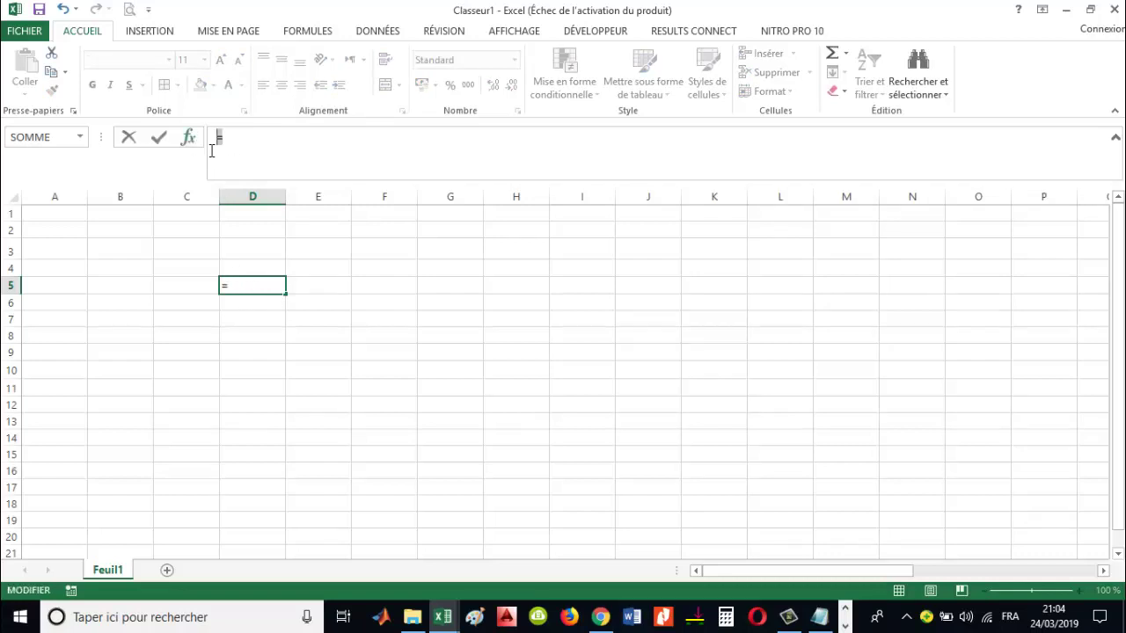
{"action": "left_click", "coordinate": [246, 287]}
{"action": "key", "text": "Return"}
{"action": "left_click", "coordinate": [250, 287]}
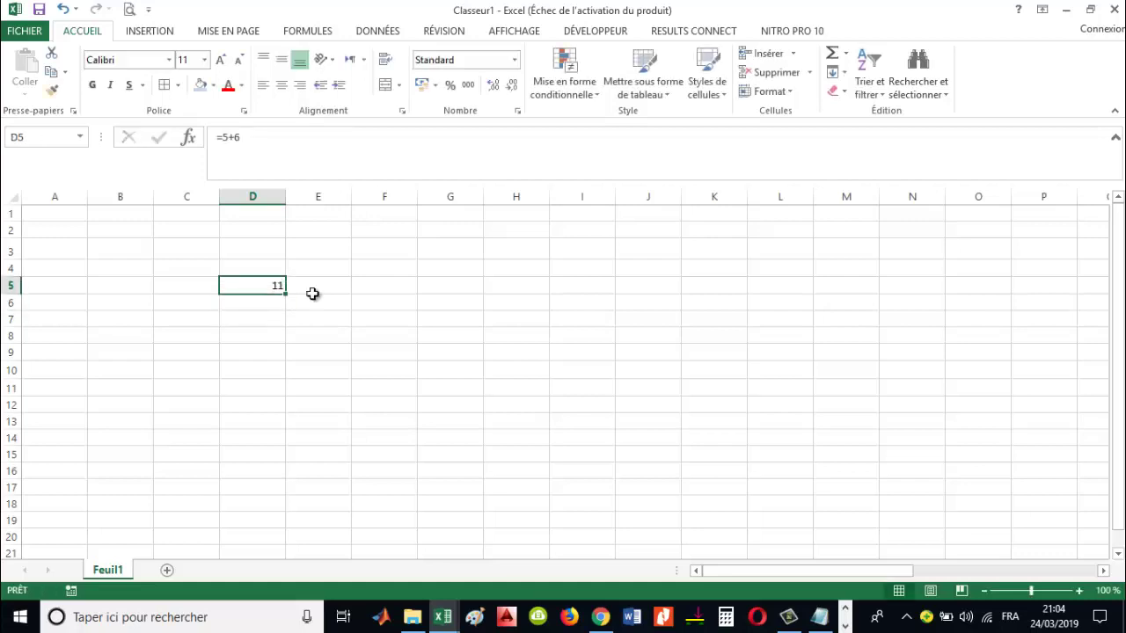
Step: Enter the formula =8/2 in D6 and review it, leaving the result 4
{"action": "left_click", "coordinate": [259, 305]}
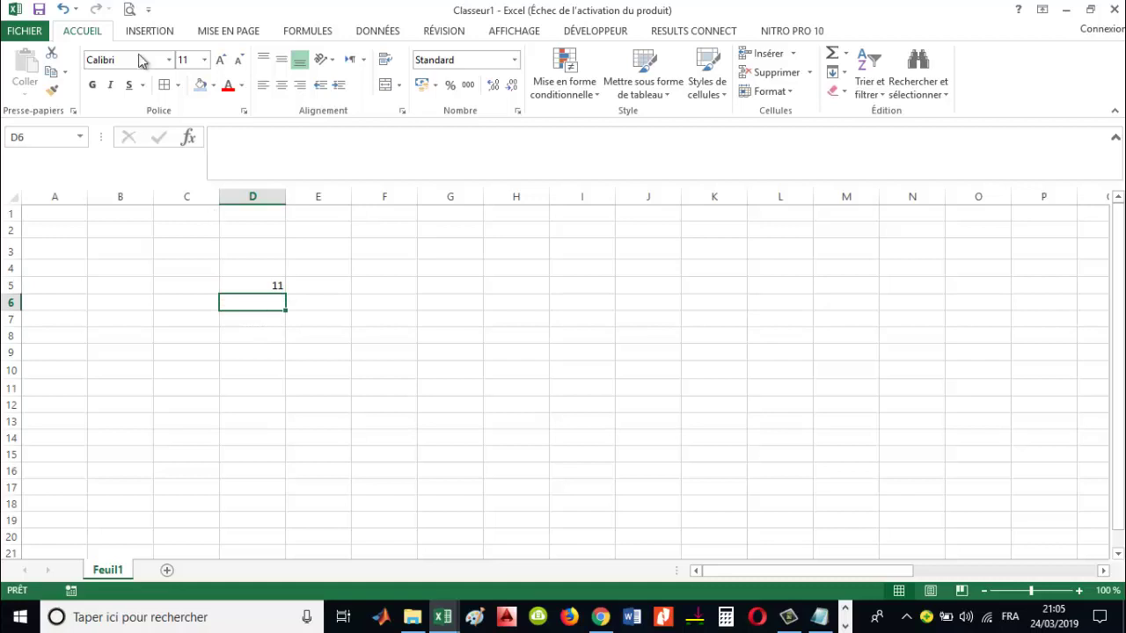
{"action": "type", "text": "="}
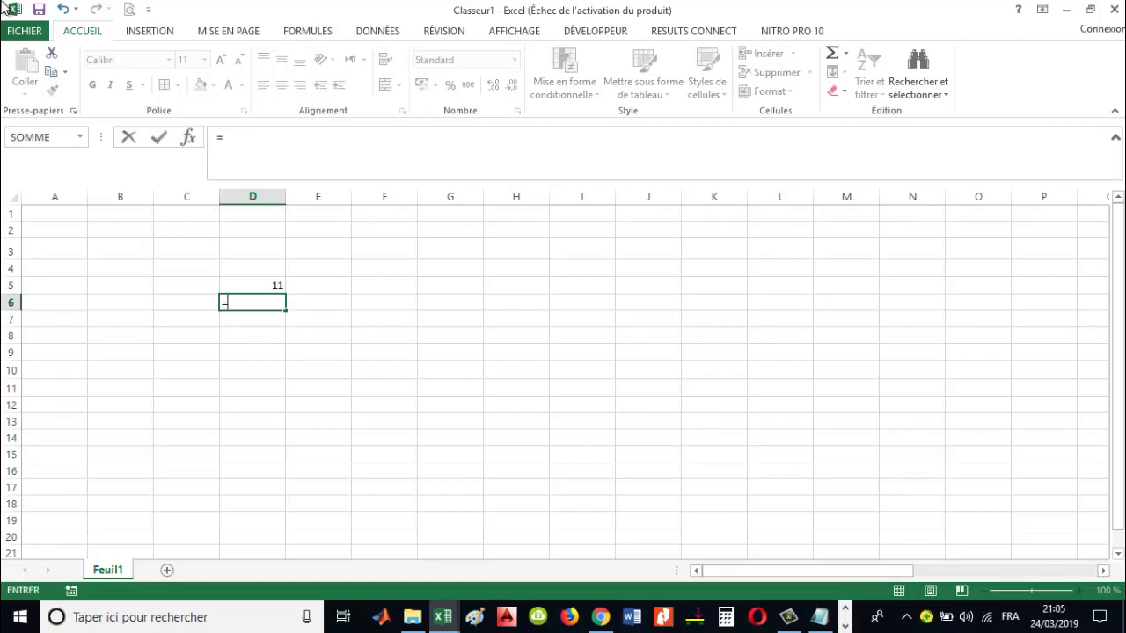
{"action": "type", "text": "8"}
{"action": "type", "text": "2"}
{"action": "key", "text": "Return"}
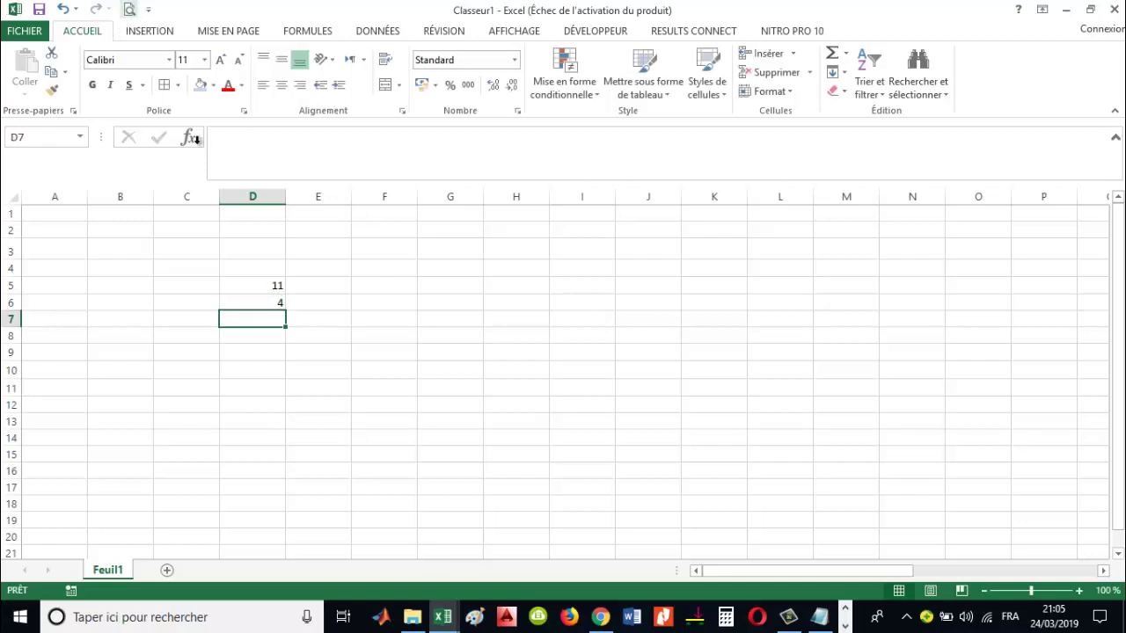
{"action": "left_click", "coordinate": [256, 303]}
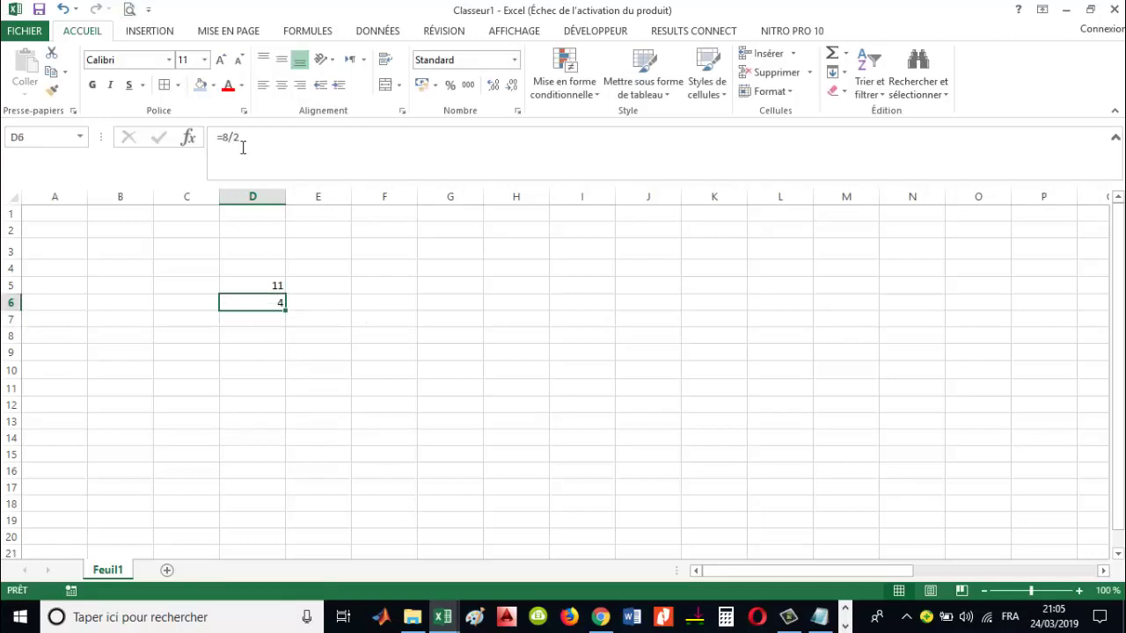
{"action": "left_click_drag", "start_coordinate": [242, 148], "coordinate": [220, 147]}
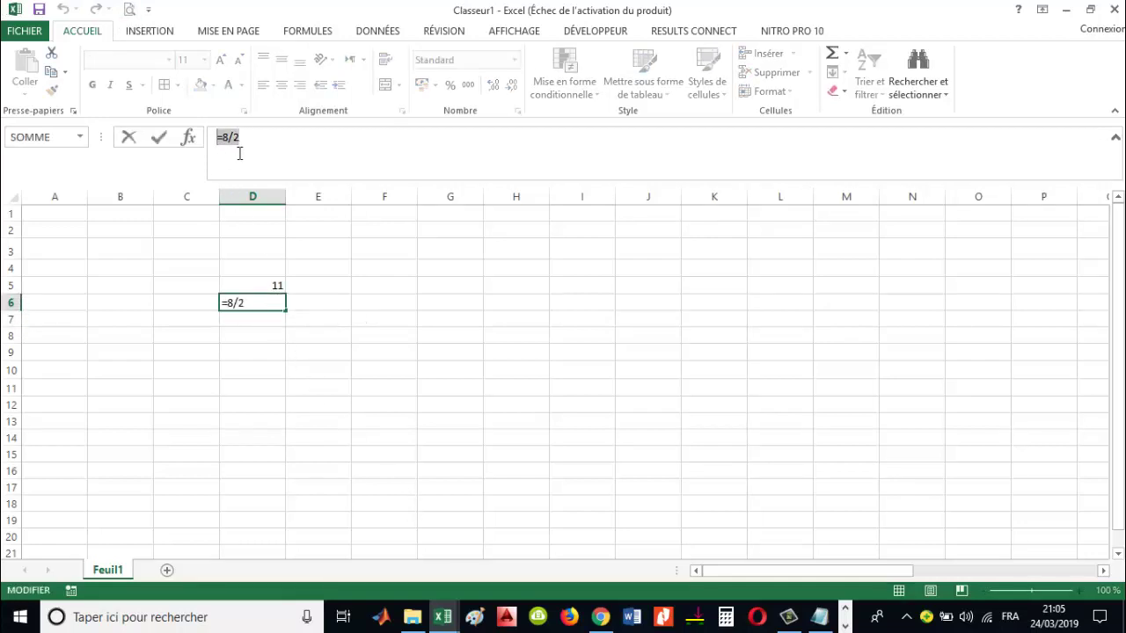
{"action": "key", "text": "Right"}
{"action": "key", "text": "Return"}
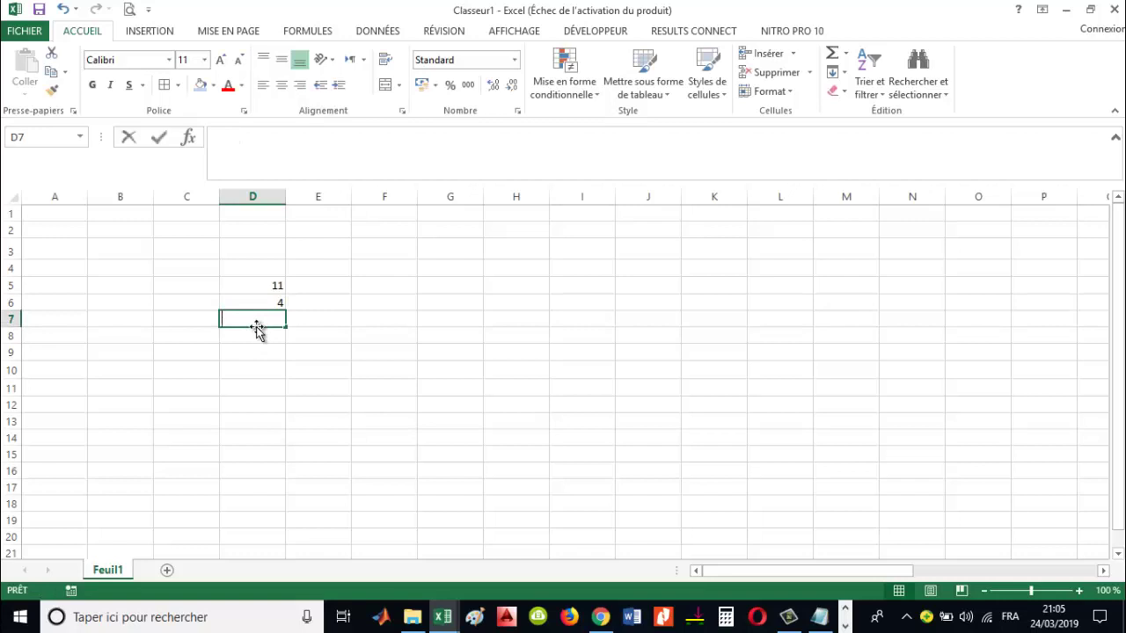
Step: Enter 2*3 in D7, then prefix it with = to make the formula =2*3
{"action": "type", "text": "2*3"}
{"action": "key", "text": "Return"}
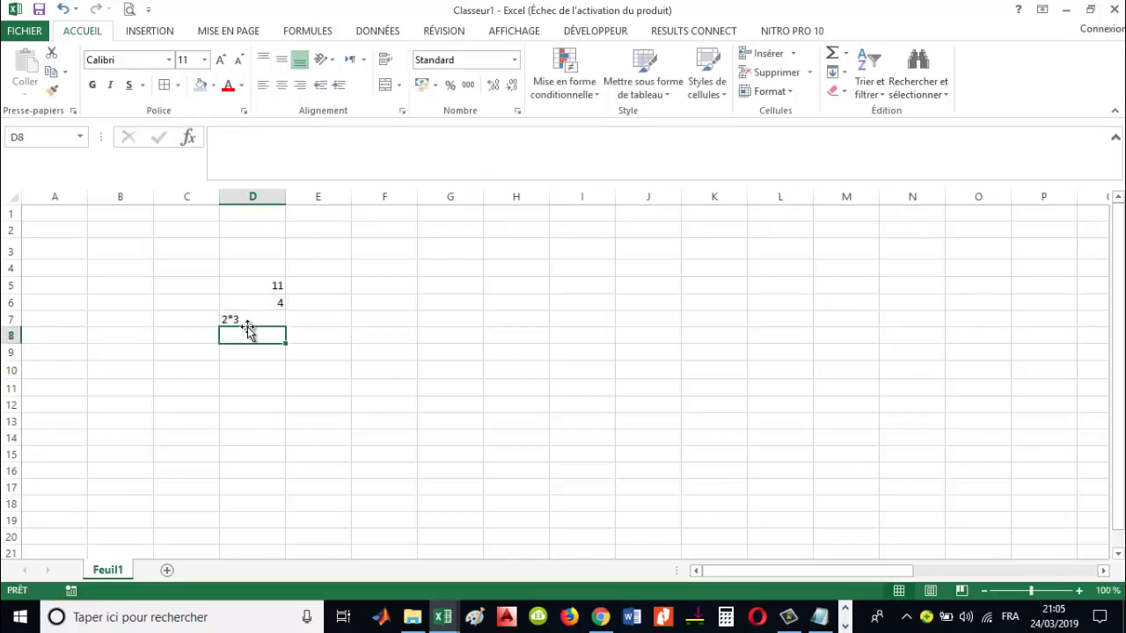
{"action": "left_click", "coordinate": [236, 318]}
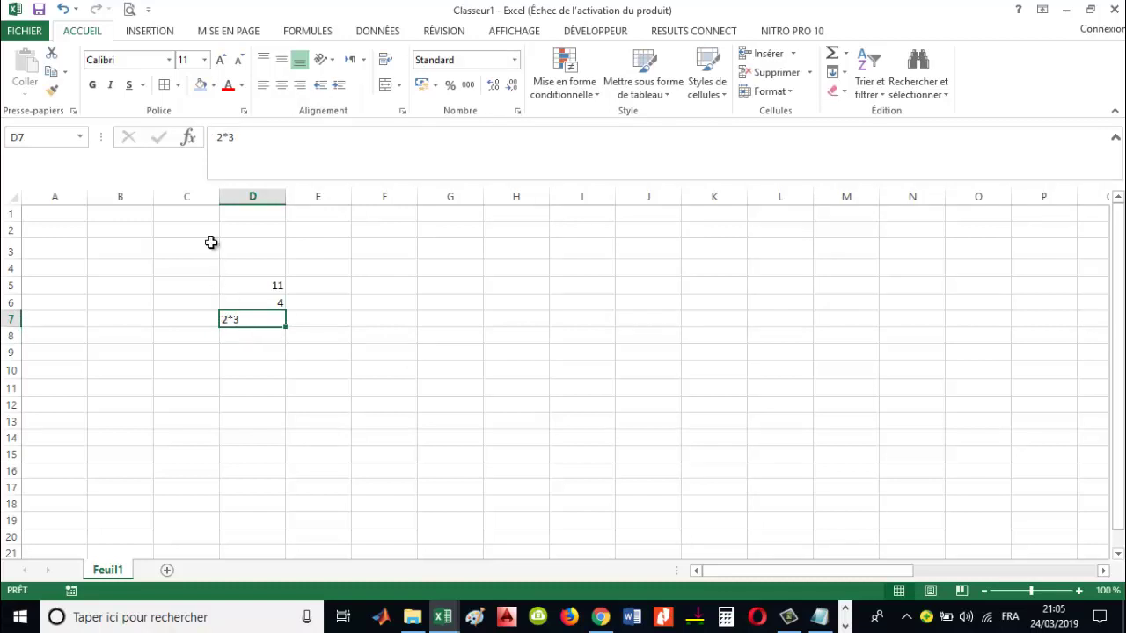
{"action": "left_click", "coordinate": [217, 141]}
{"action": "type", "text": "="}
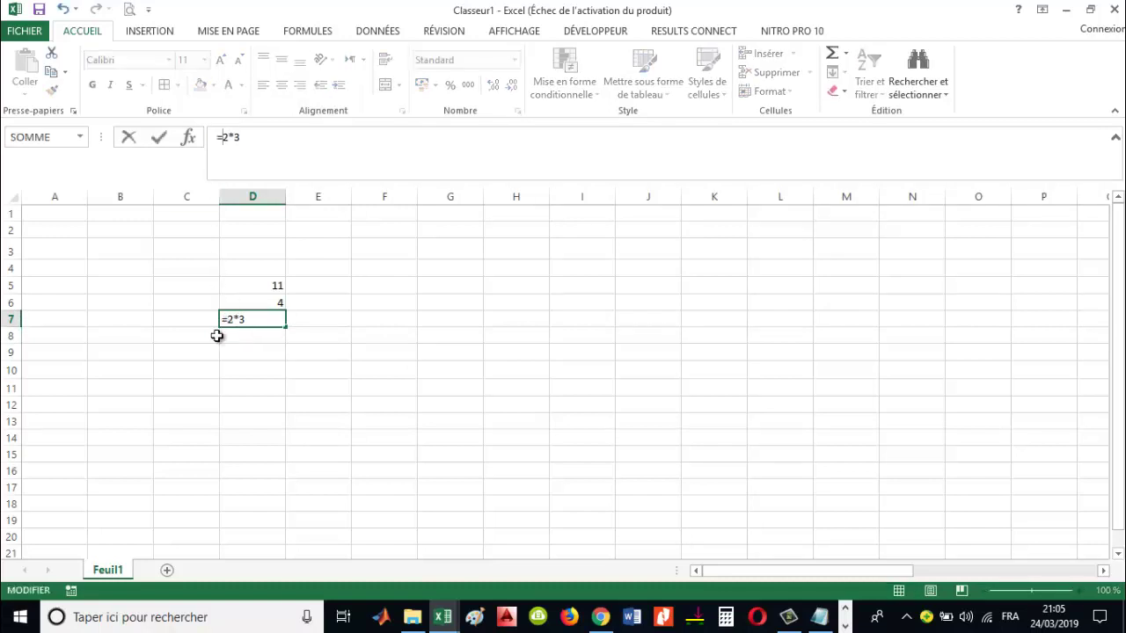
{"action": "key", "text": "Return"}
Step: Reopen D7's =2*3 formula to check it, cancelling edits so it keeps showing 6
{"action": "left_click", "coordinate": [274, 319]}
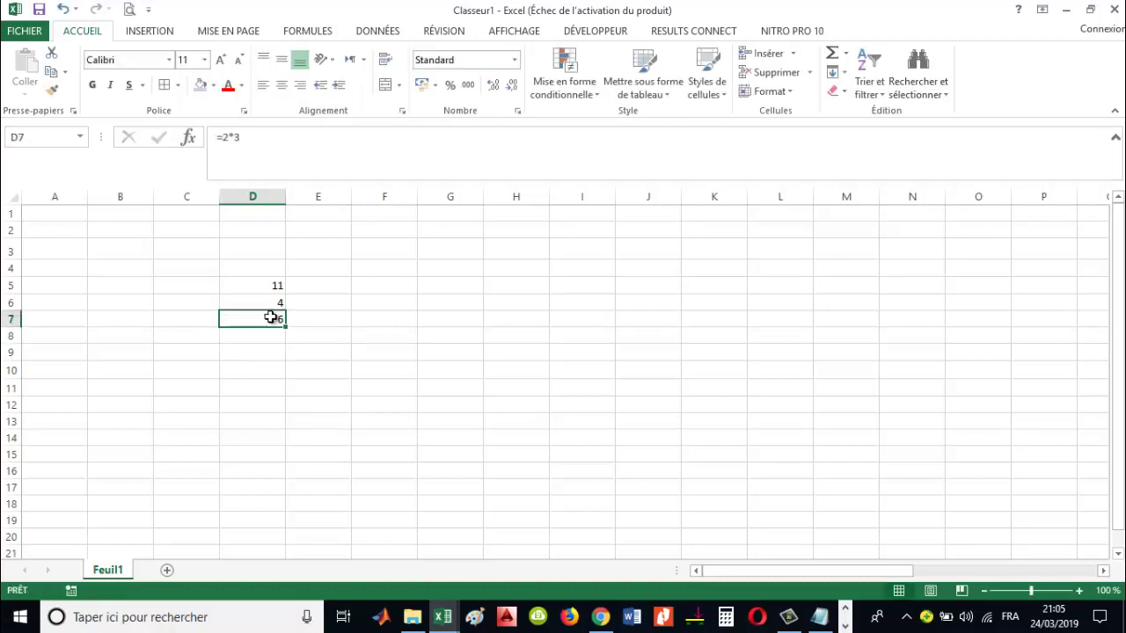
{"action": "left_click", "coordinate": [220, 141]}
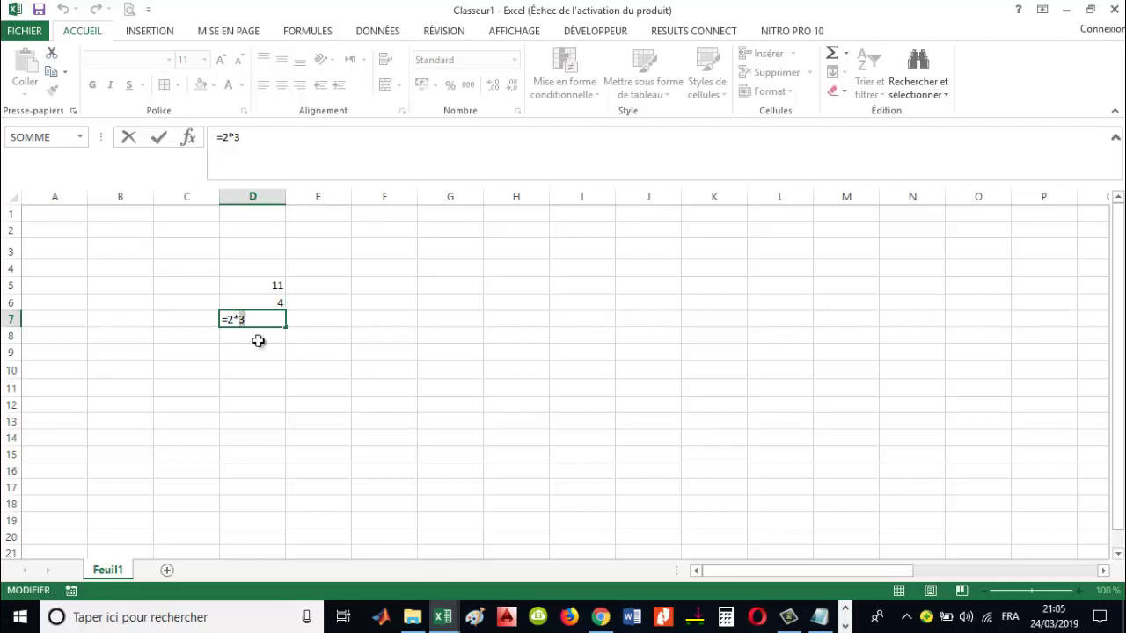
{"action": "left_click", "coordinate": [268, 339]}
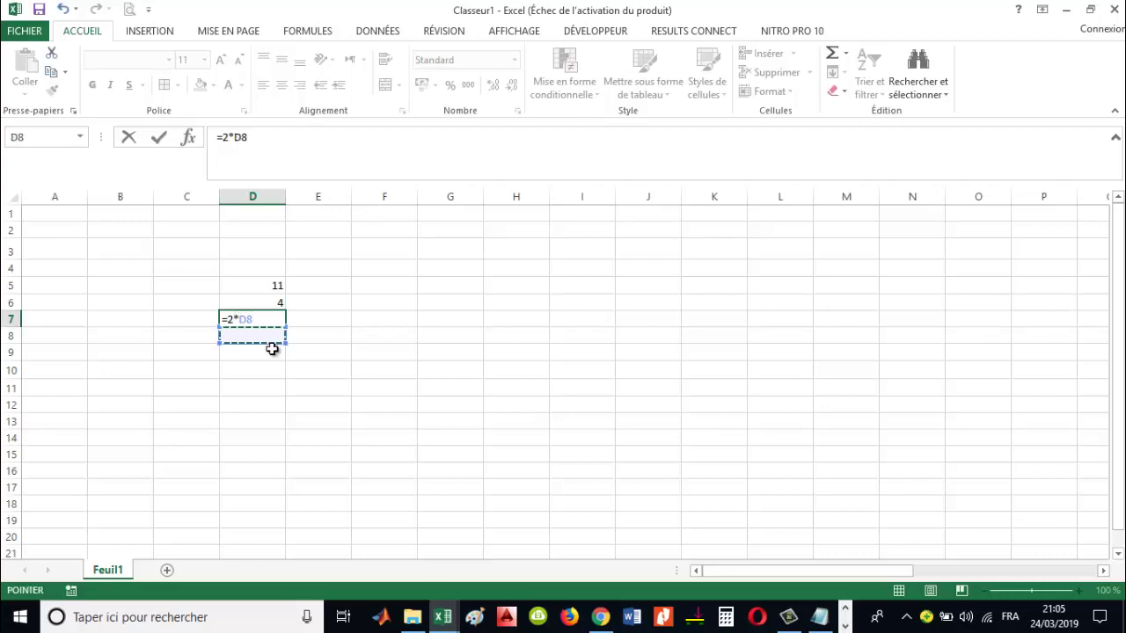
{"action": "key", "text": "Escape"}
{"action": "double_click", "coordinate": [263, 320]}
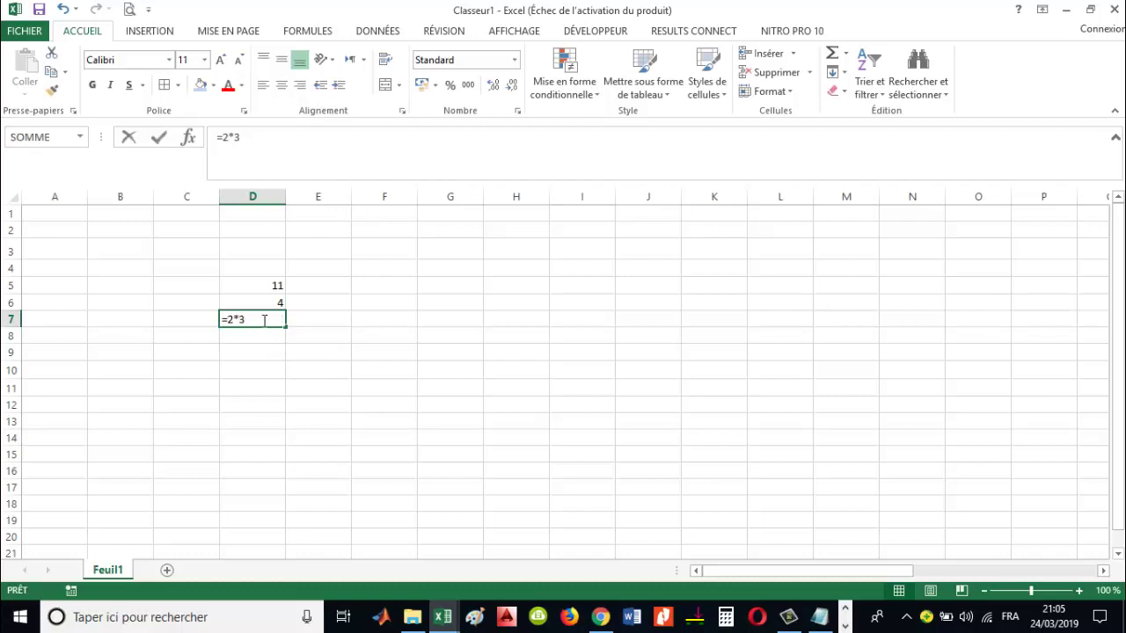
{"action": "key", "text": "Escape"}
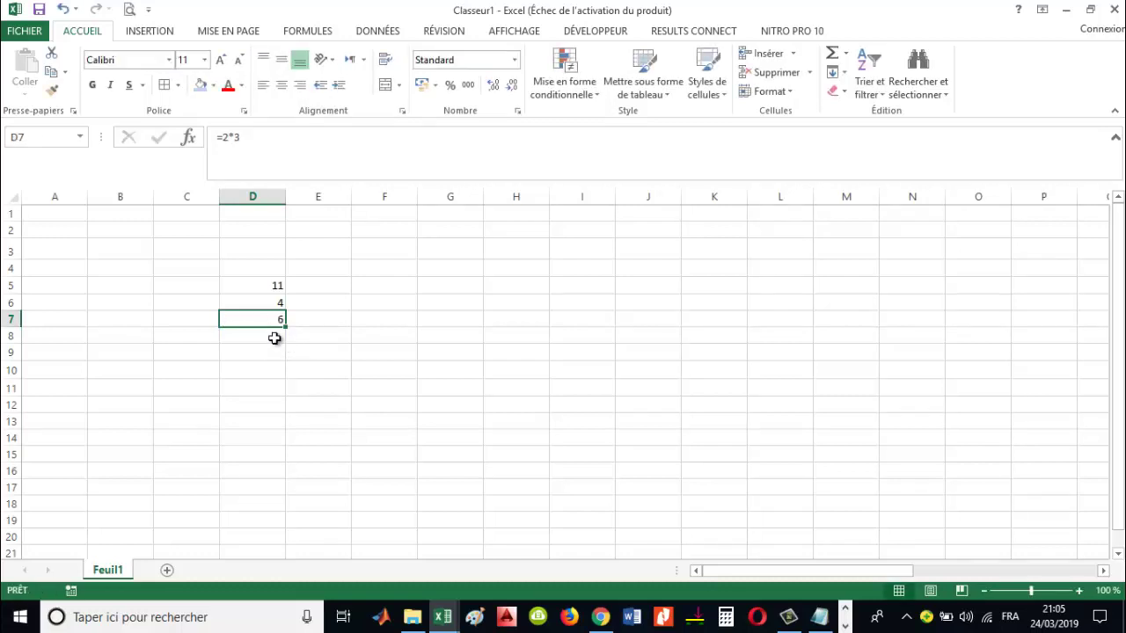
{"action": "left_click", "coordinate": [274, 339]}
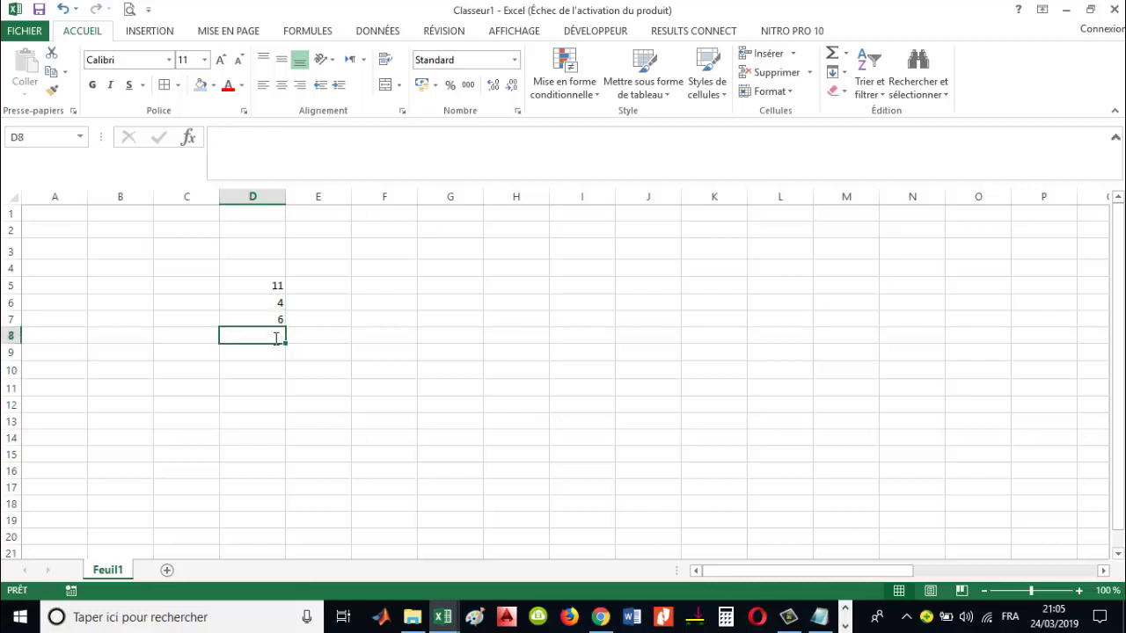
Step: Enter the formula =2*3 in D8
{"action": "type", "text": "+"}
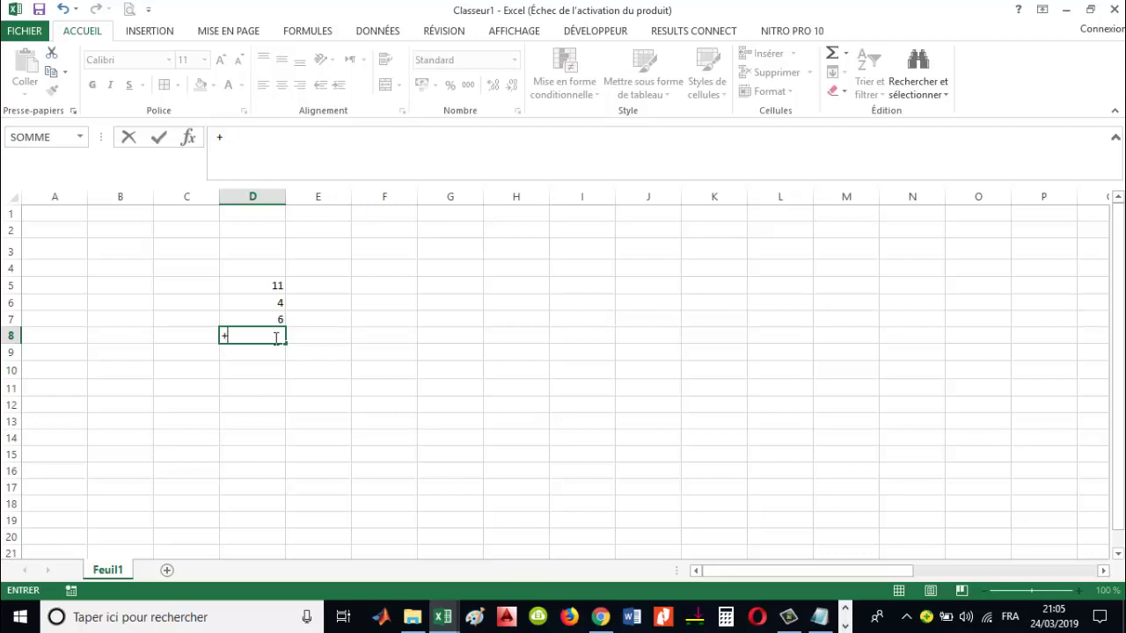
{"action": "type", "text": "2*3"}
{"action": "key", "text": "Return"}
Step: Reselect D8 and review its =2*3 formula without changing it
{"action": "left_click", "coordinate": [275, 336]}
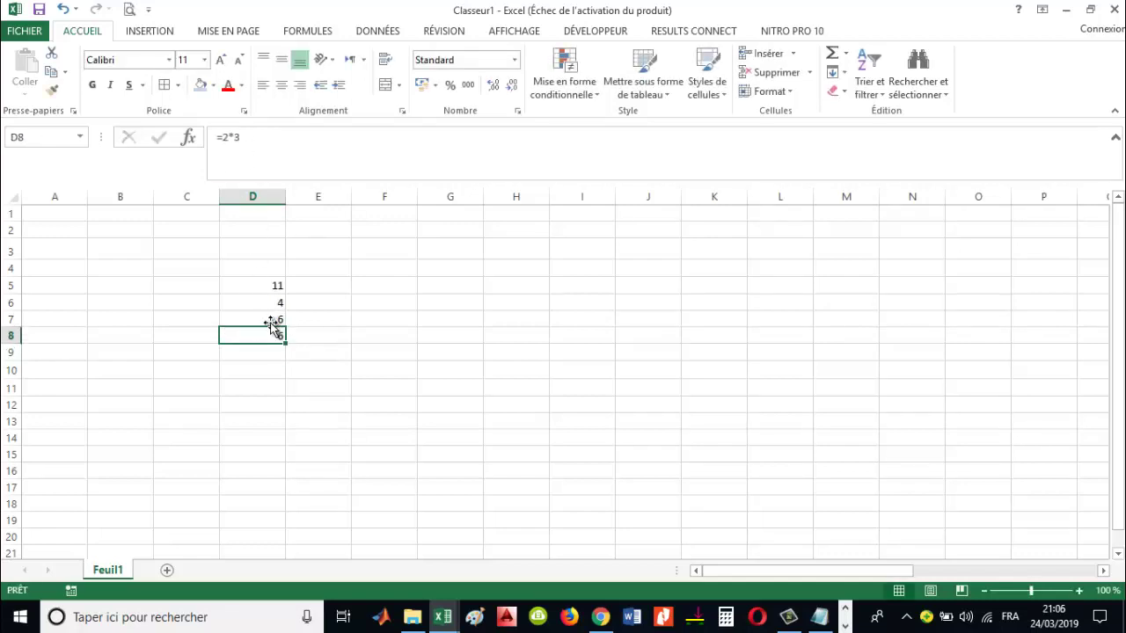
{"action": "left_click", "coordinate": [276, 324]}
{"action": "left_click", "coordinate": [278, 340]}
{"action": "left_click", "coordinate": [230, 139]}
{"action": "left_click", "coordinate": [243, 339]}
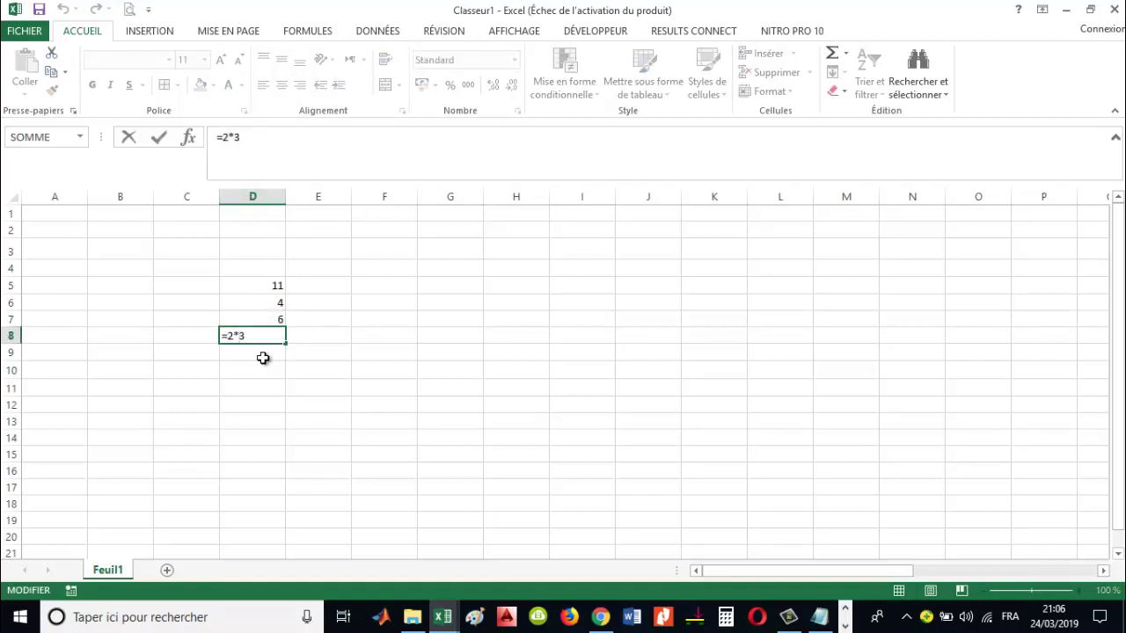
{"action": "left_click", "coordinate": [263, 356]}
{"action": "key", "text": "Escape"}
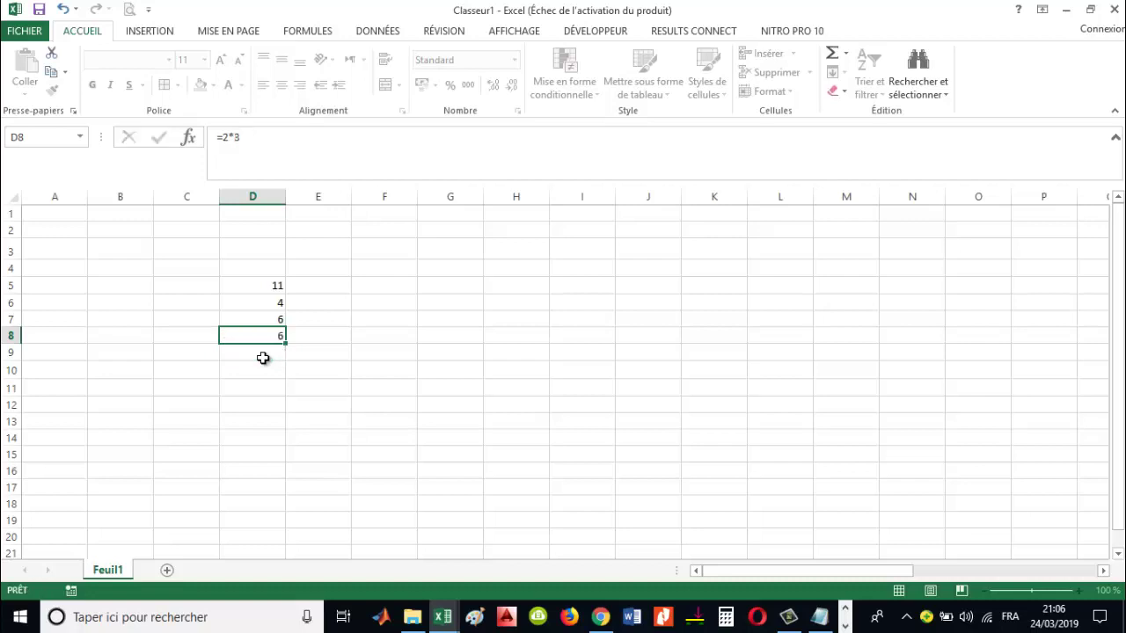
{"action": "left_click", "coordinate": [263, 355]}
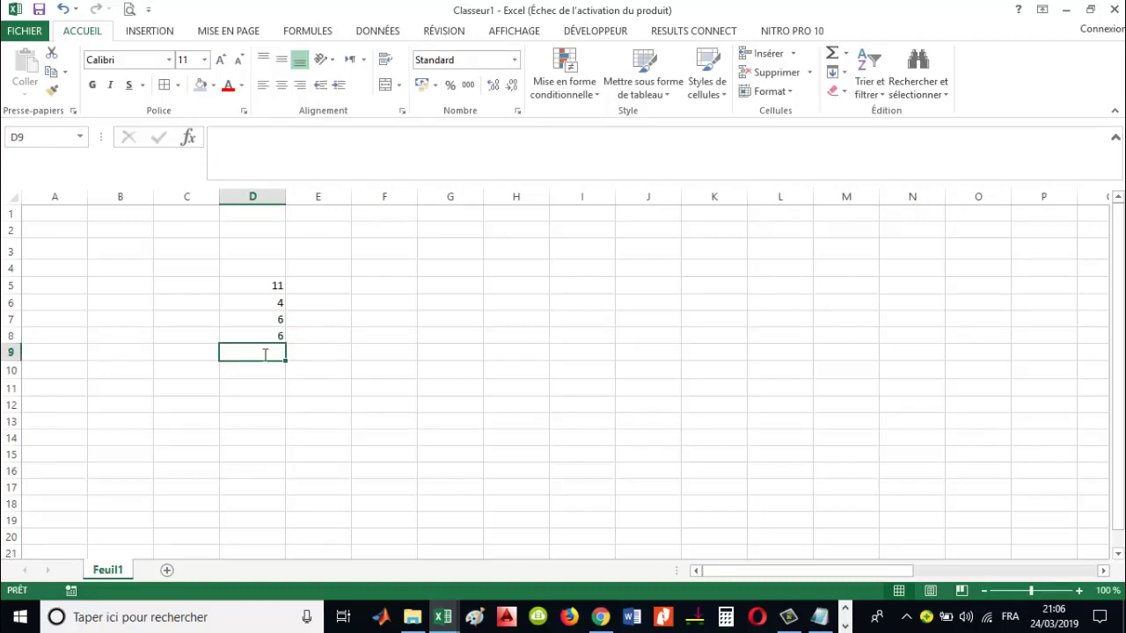
Step: Enter 9-6 in D9 and prefix it with = so it calculates 3
{"action": "type", "text": "9-"}
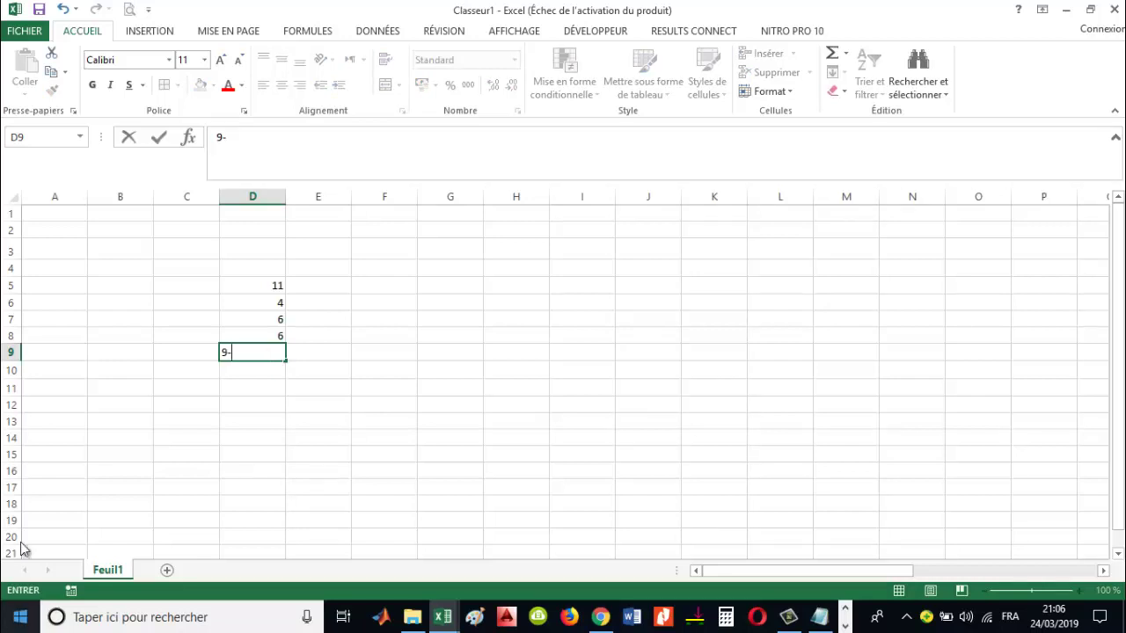
{"action": "type", "text": "="}
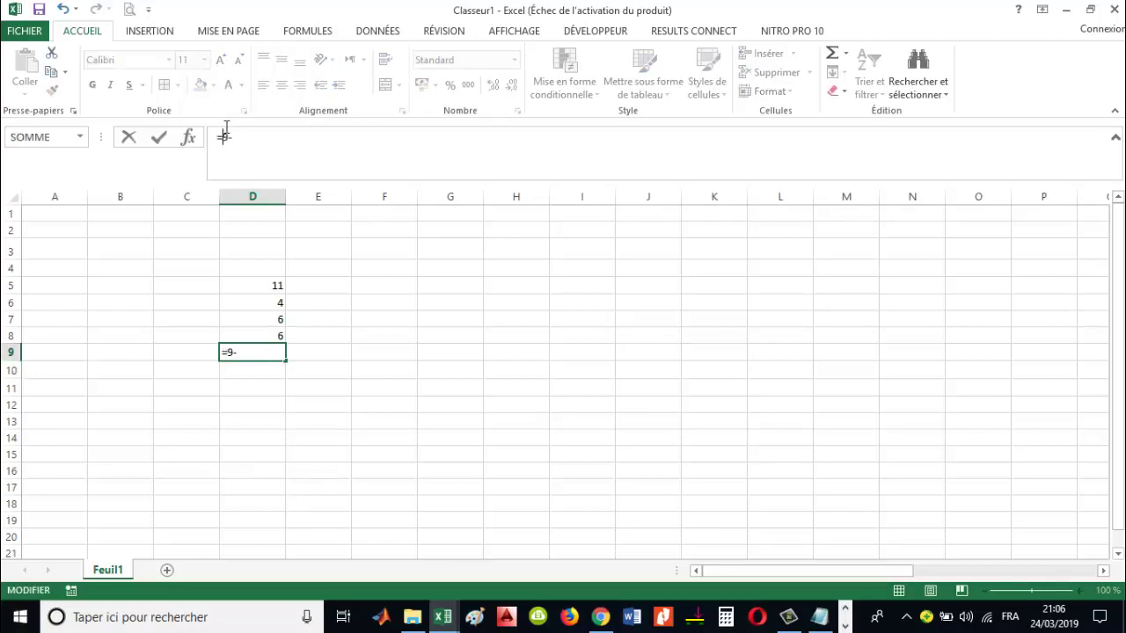
{"action": "left_click", "coordinate": [246, 352]}
{"action": "key", "text": "Return"}
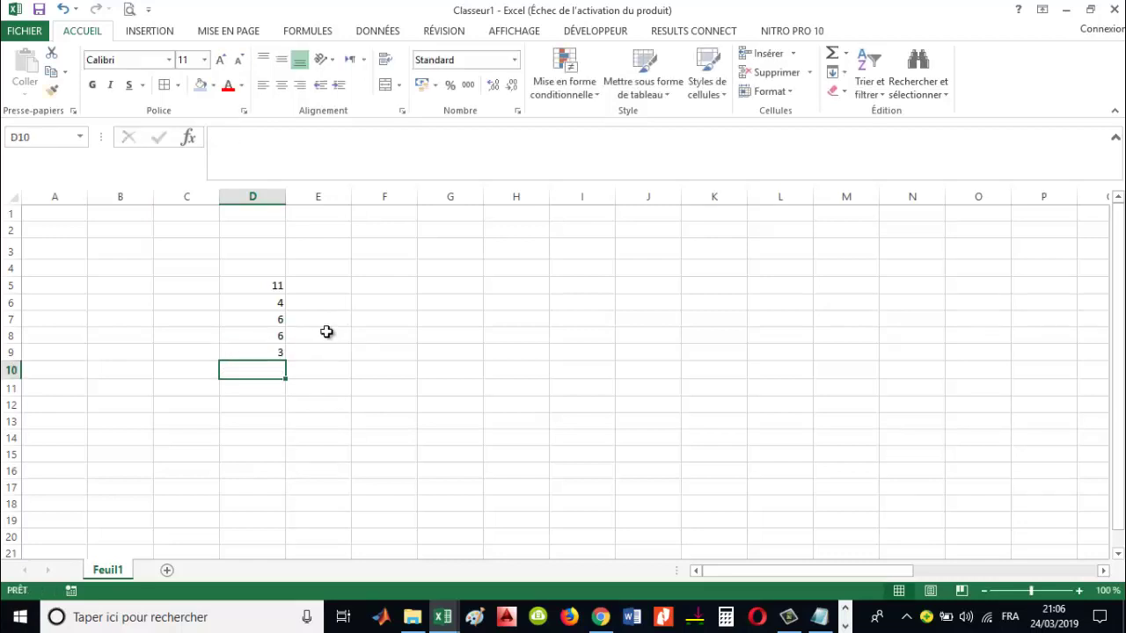
Step: Delete the test calculations in D5 through D9
{"action": "left_click", "coordinate": [268, 284]}
{"action": "left_click_drag", "start_coordinate": [266, 320], "coordinate": [268, 348]}
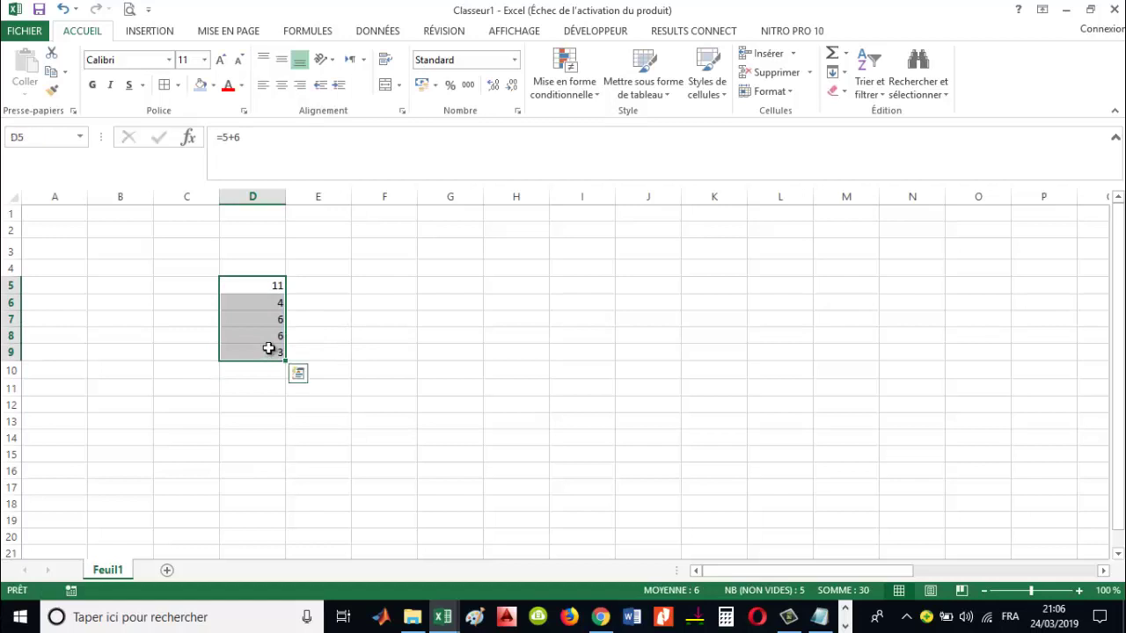
{"action": "key", "text": "Delete"}
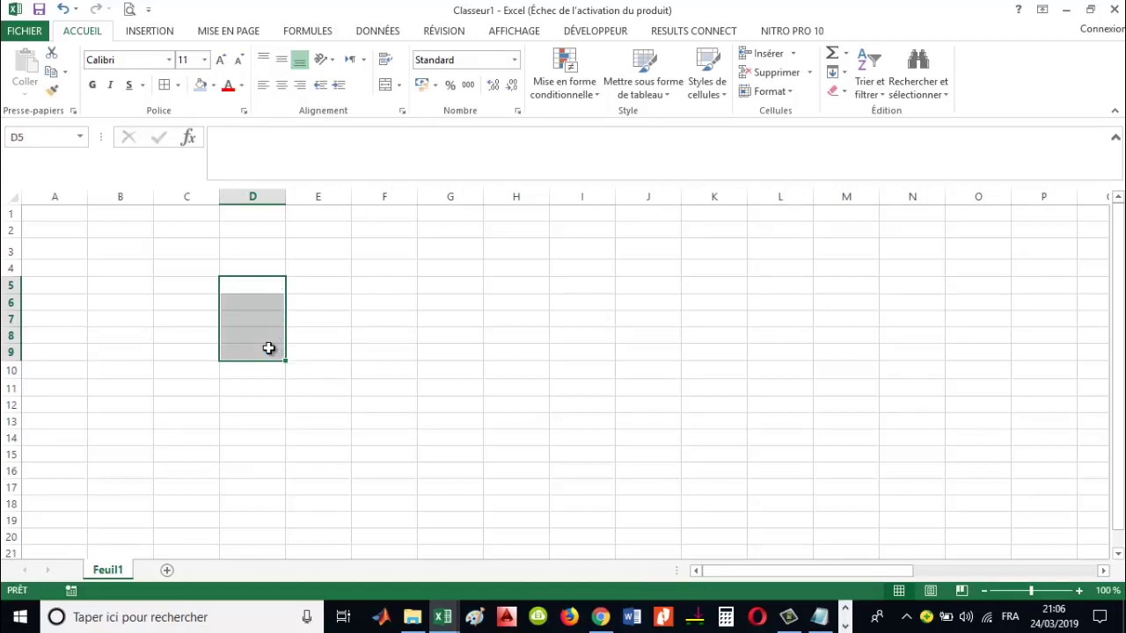
Step: Type the labels Chiffre 1 in D4 and Chiffre 2 in D5
{"action": "left_click", "coordinate": [261, 264]}
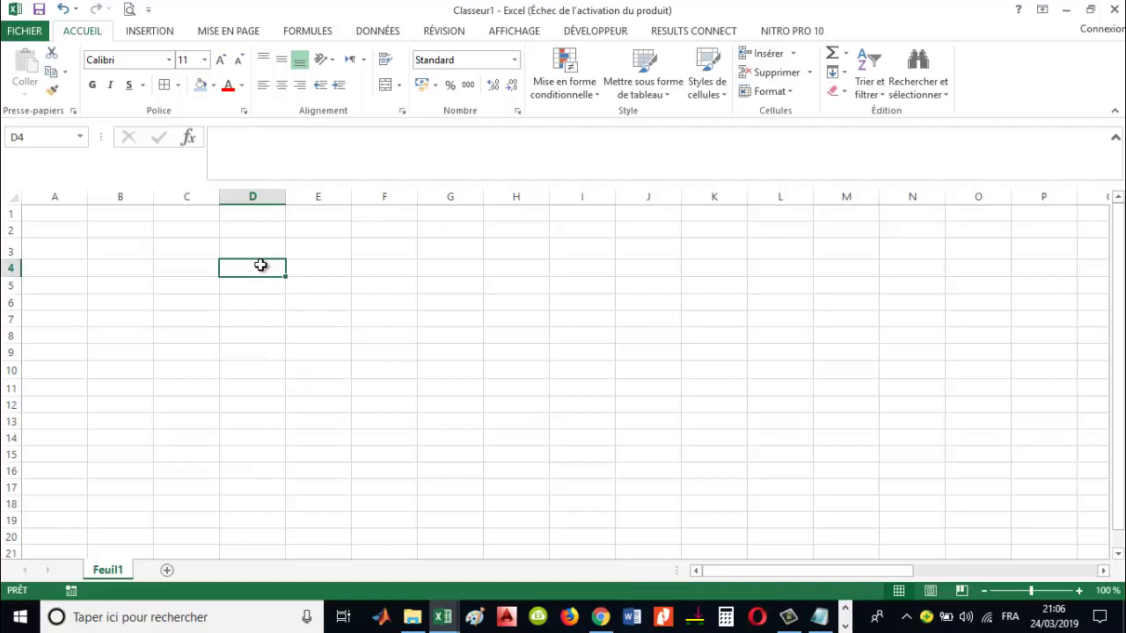
{"action": "type", "text": "C"}
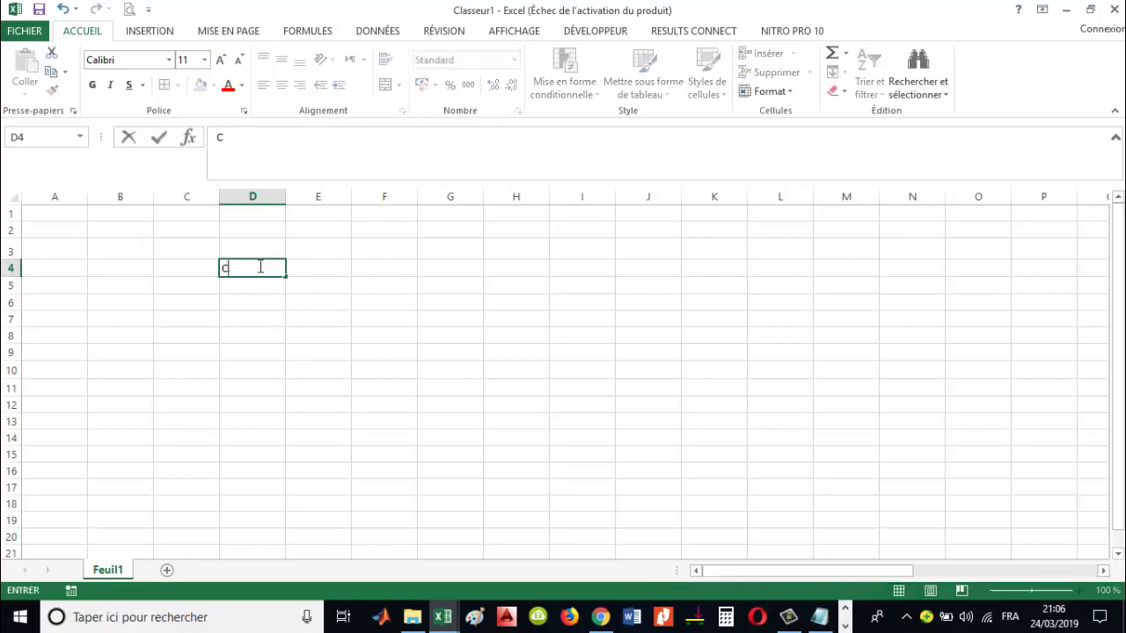
{"action": "type", "text": "hiffre 1"}
{"action": "key", "text": "Return"}
{"action": "type", "text": "Chi"}
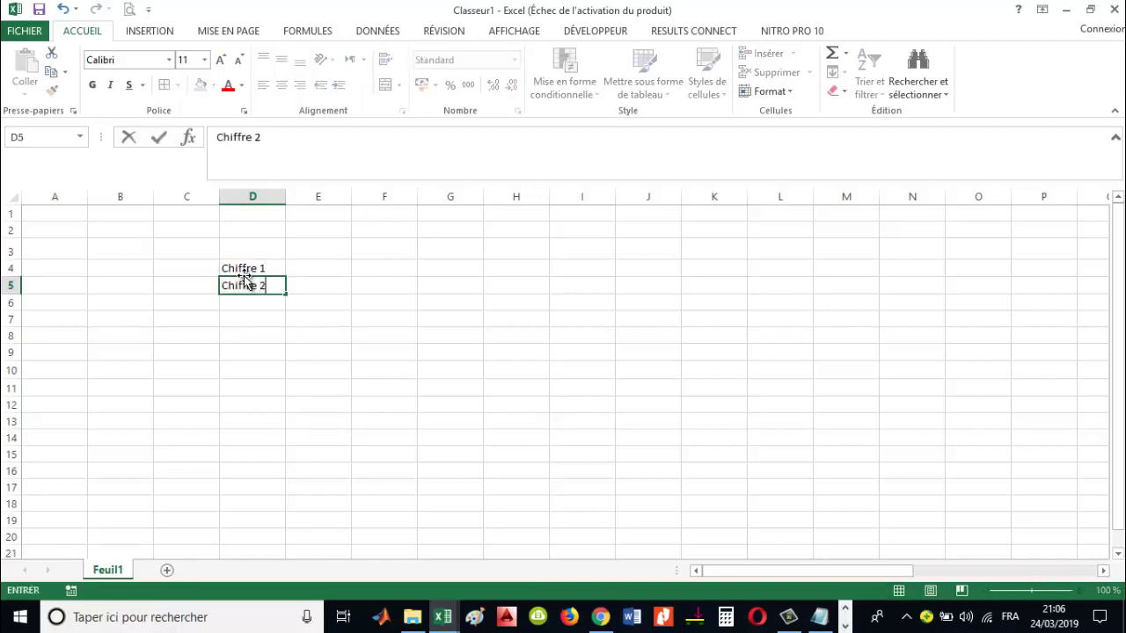
{"action": "left_click", "coordinate": [342, 268]}
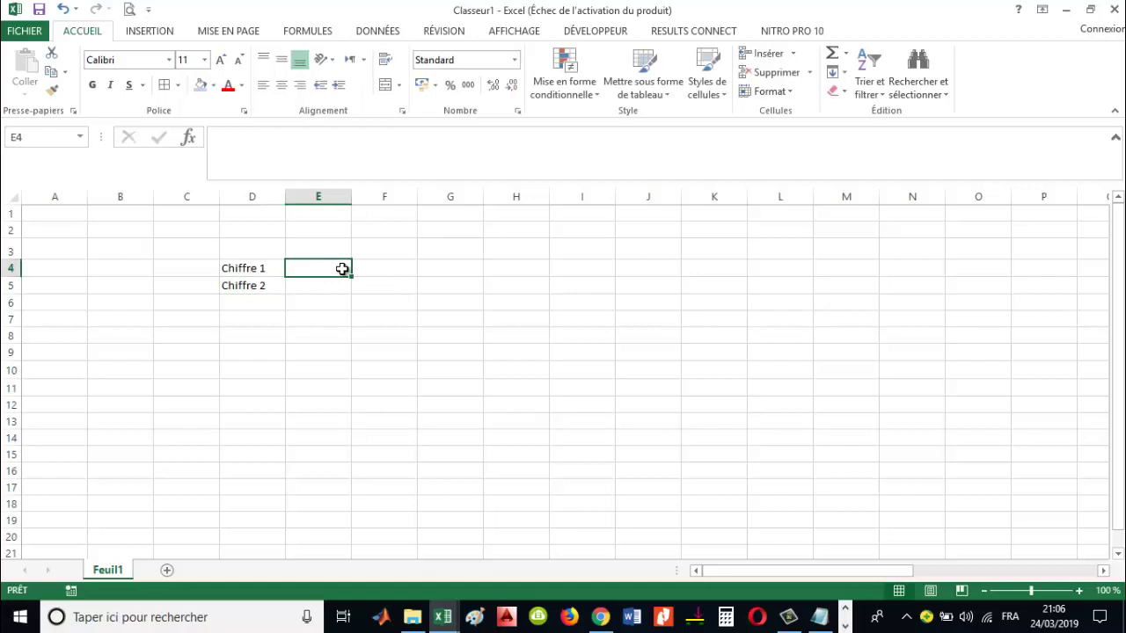
Step: Enter the values 2 in E4 and 3 in E5 beside the labels
{"action": "type", "text": "2"}
{"action": "key", "text": "Return"}
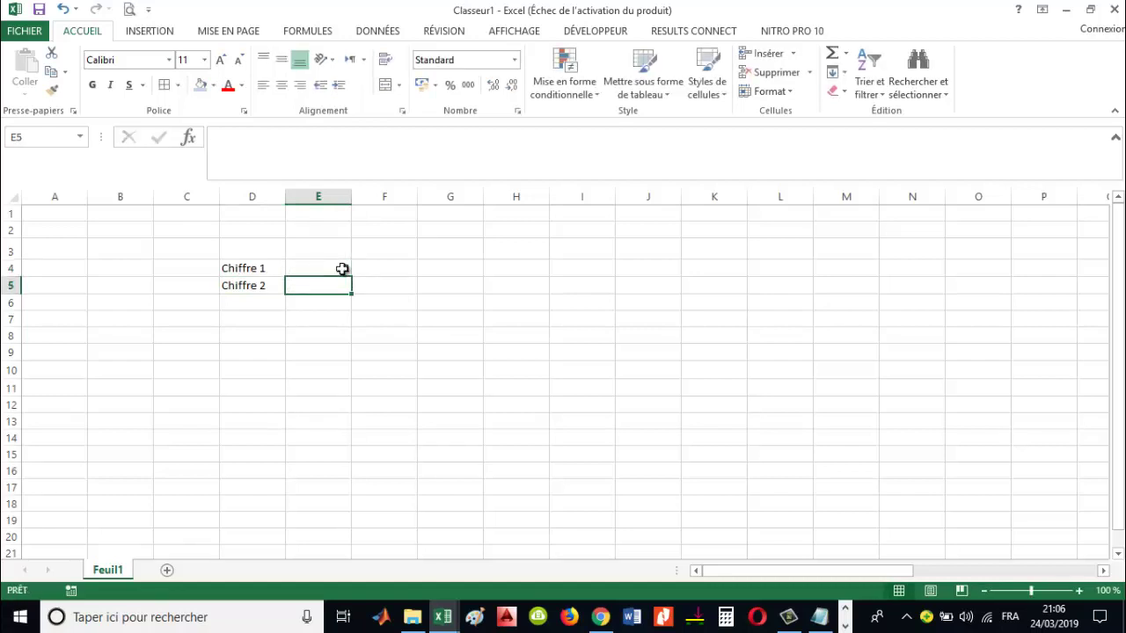
{"action": "type", "text": "3"}
{"action": "key", "text": "Return"}
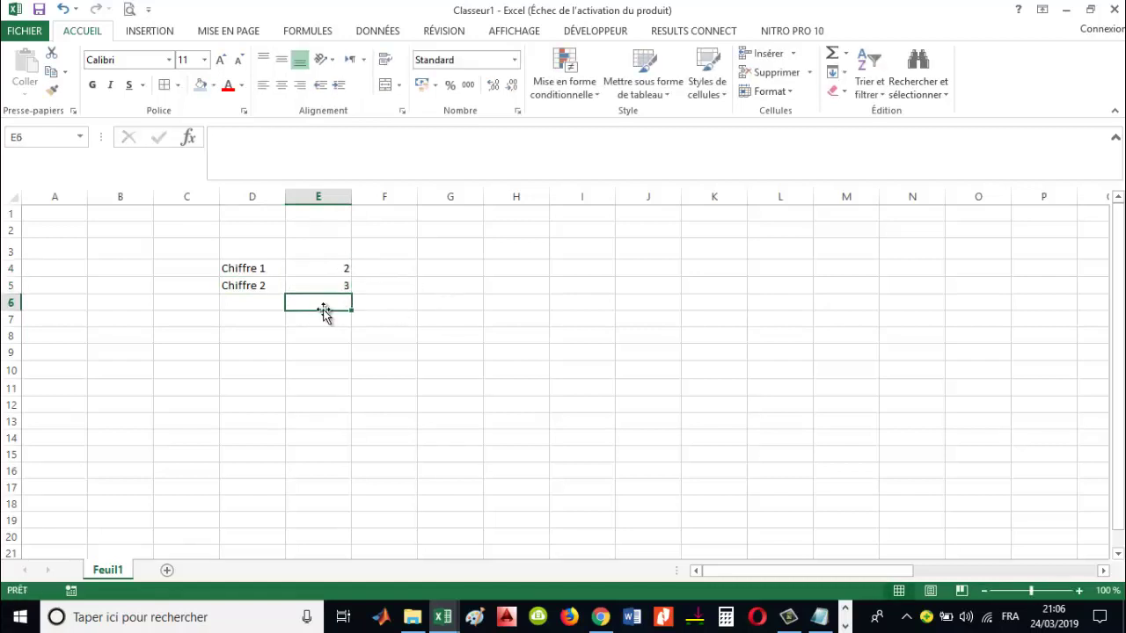
{"action": "left_click", "coordinate": [338, 272]}
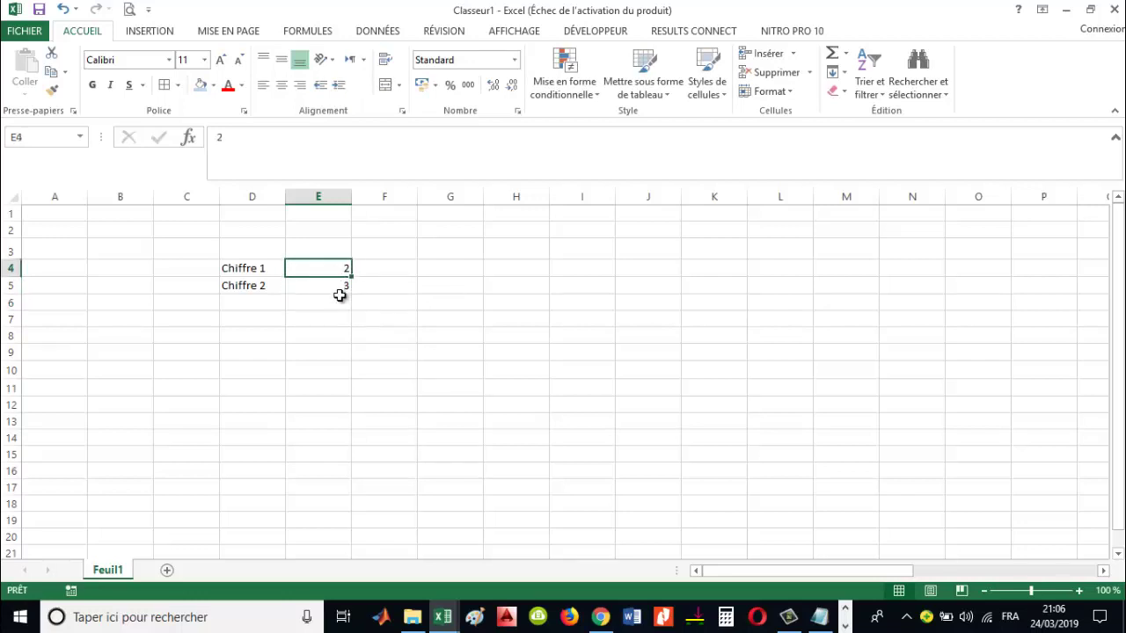
{"action": "key", "text": "Down"}
{"action": "key", "text": "Down"}
{"action": "key", "text": "Down"}
{"action": "key", "text": "Down"}
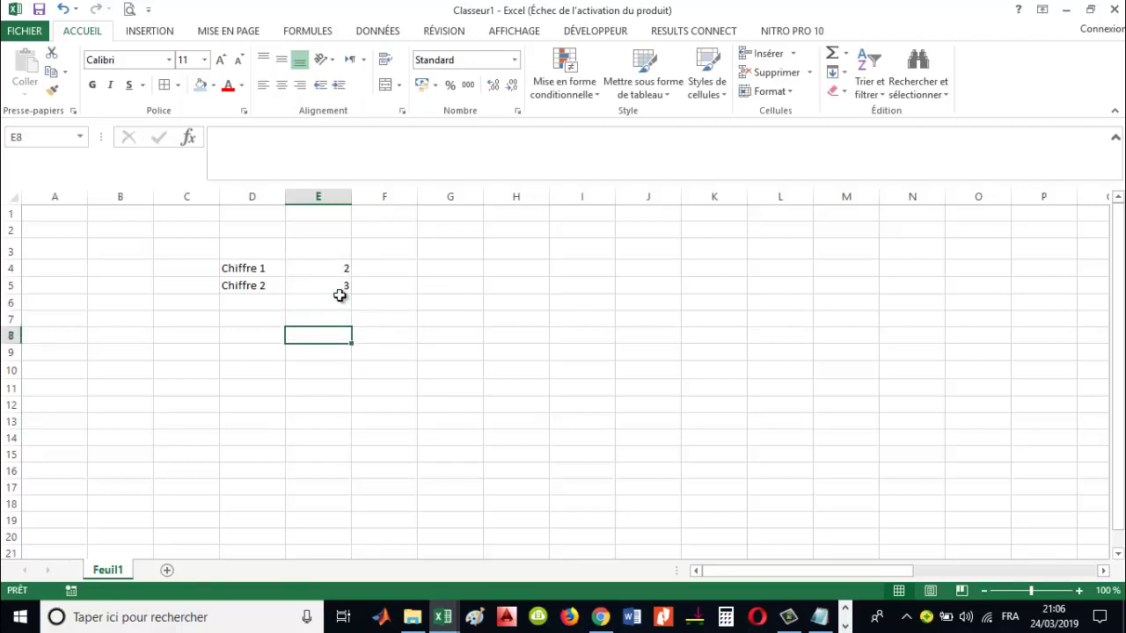
{"action": "key", "text": "Right"}
{"action": "key", "text": "Right"}
{"action": "key", "text": "Right"}
{"action": "key", "text": "Right"}
{"action": "key", "text": "Right"}
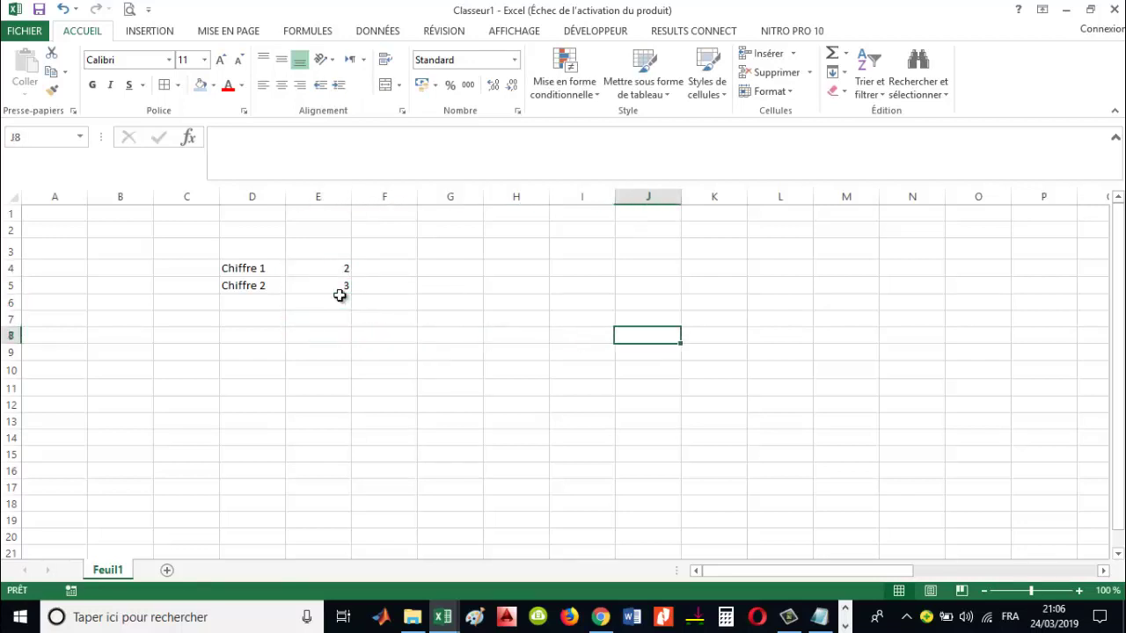
{"action": "key", "text": "Right"}
{"action": "left_click", "coordinate": [357, 287]}
{"action": "left_click", "coordinate": [364, 269]}
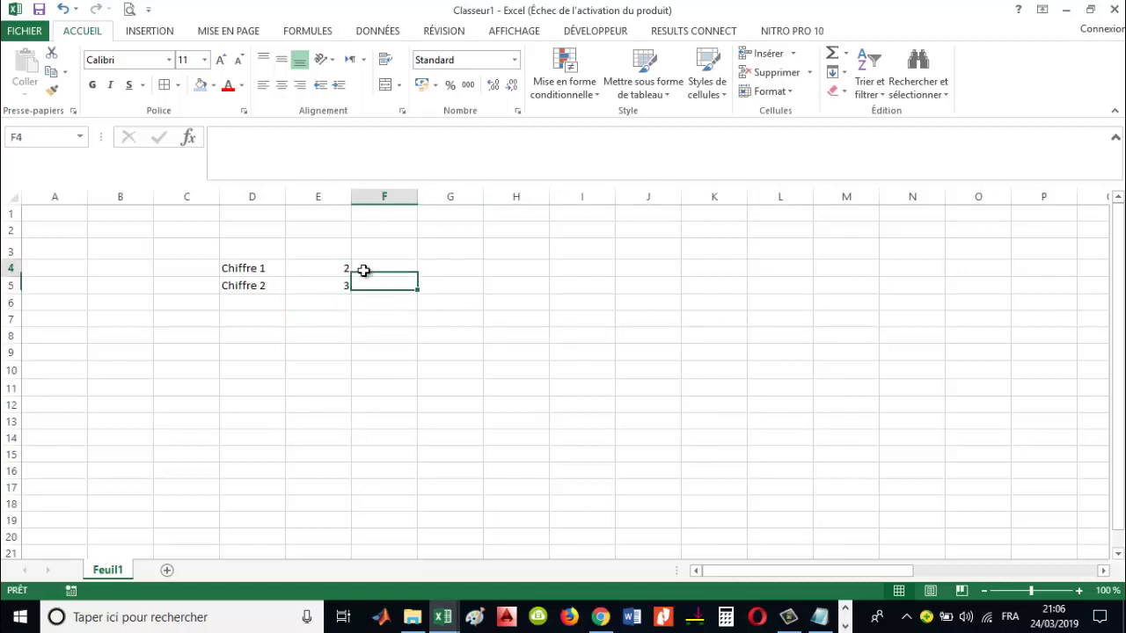
Step: Label G4 'résultat addition' and widen column G to fit it
{"action": "left_click", "coordinate": [451, 268]}
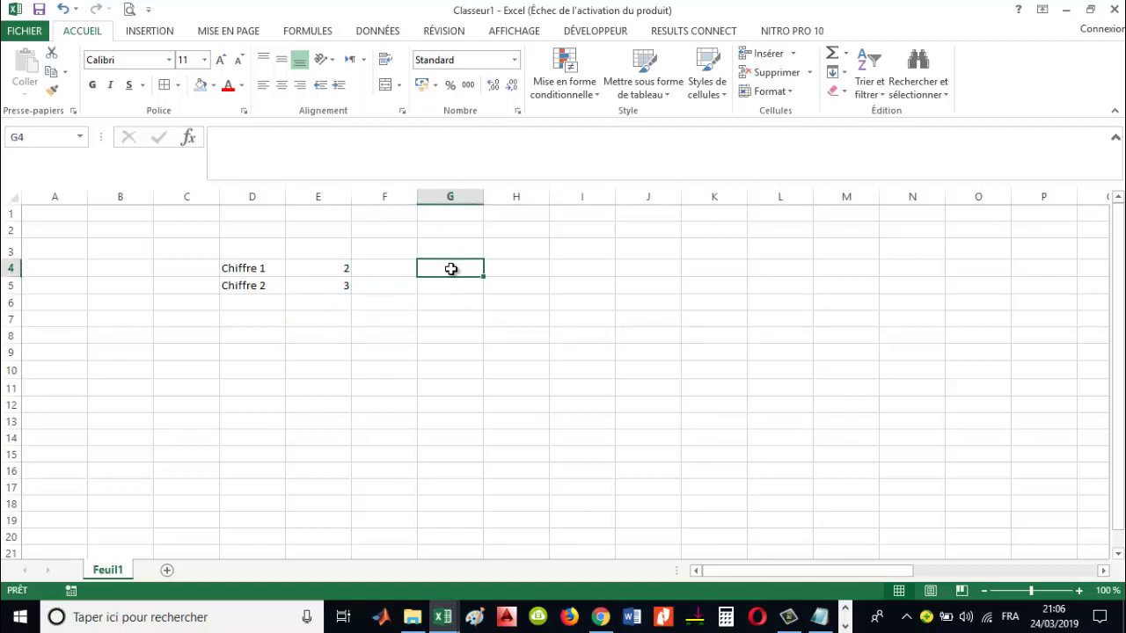
{"action": "type", "text": "re"}
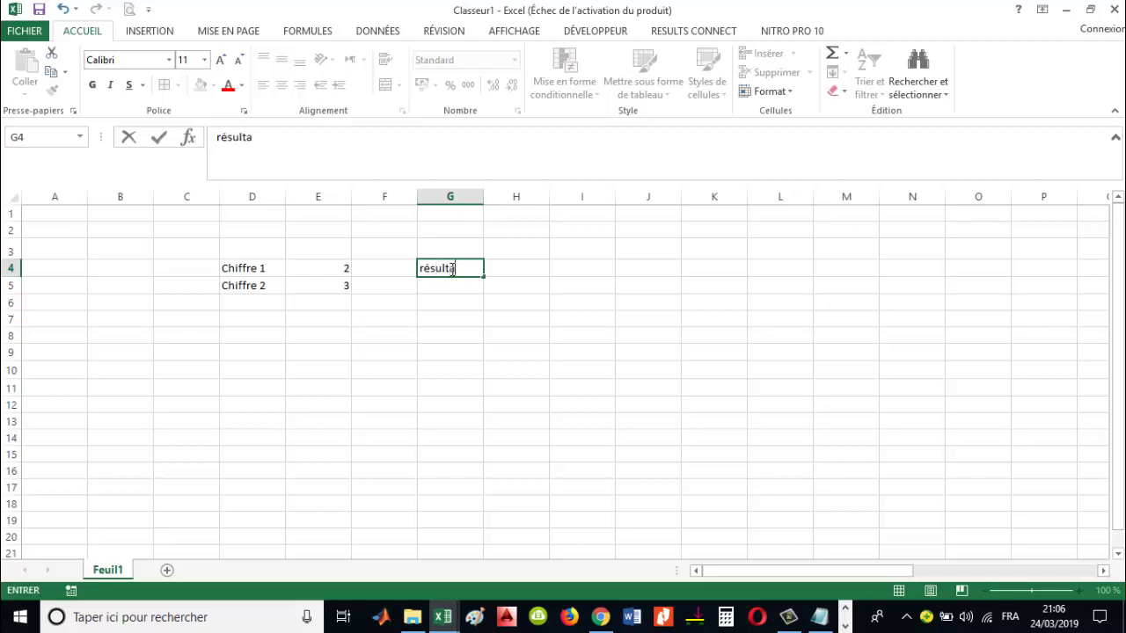
{"action": "type", "text": "ddition"}
{"action": "left_click", "coordinate": [517, 368]}
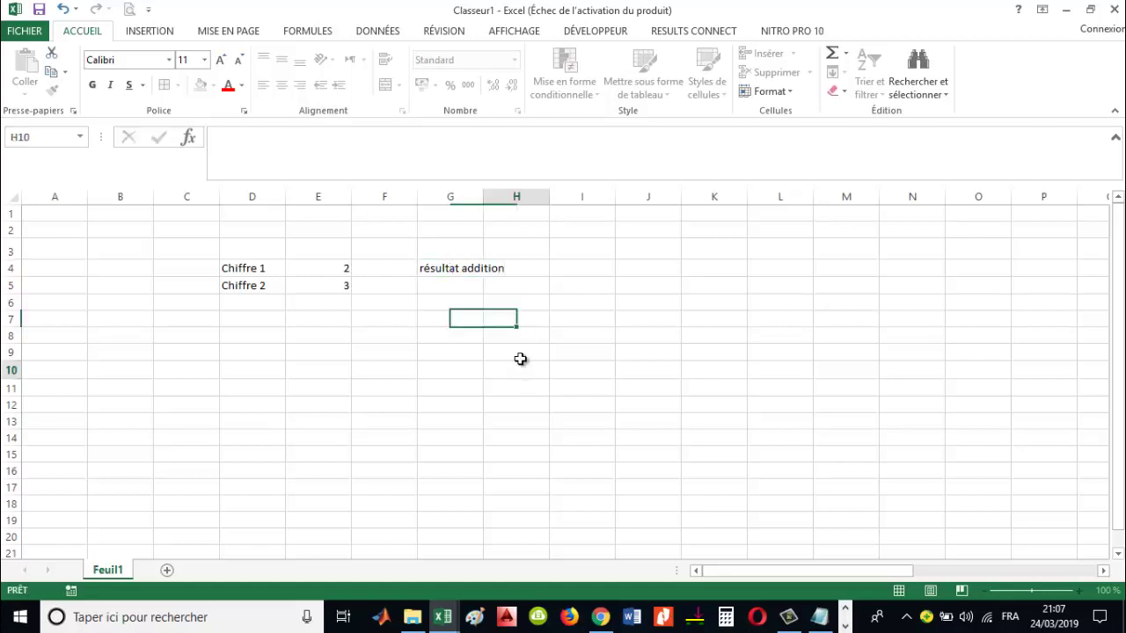
{"action": "left_click_drag", "start_coordinate": [484, 191], "coordinate": [508, 190]}
Step: Enter the formula =E4+E5 in H4 to add the two values
{"action": "left_click", "coordinate": [519, 266]}
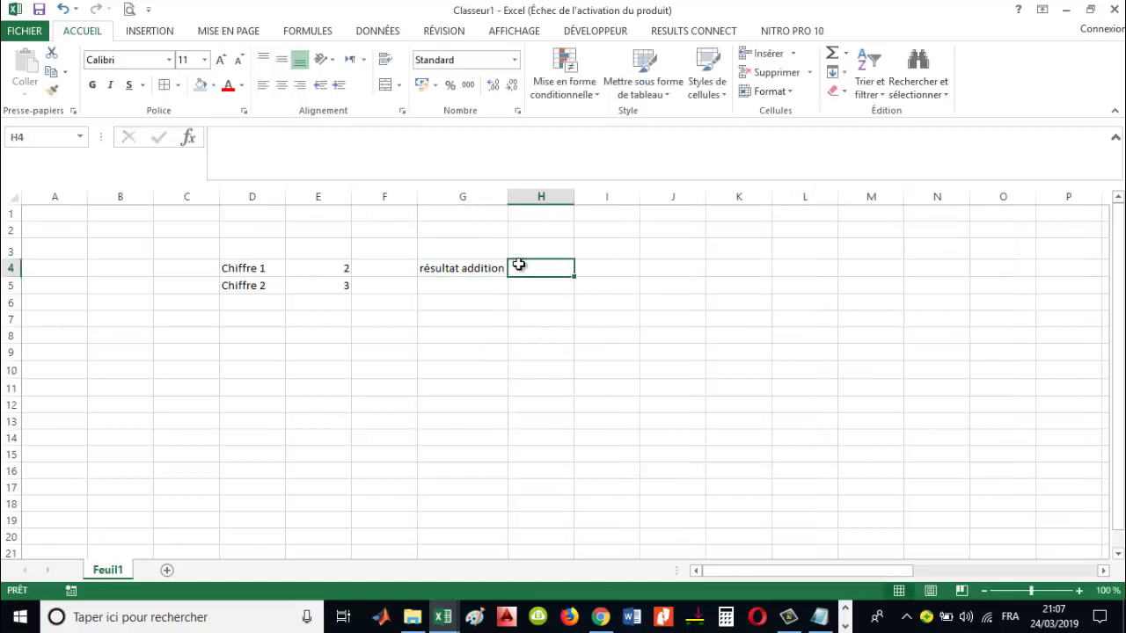
{"action": "type", "text": "="}
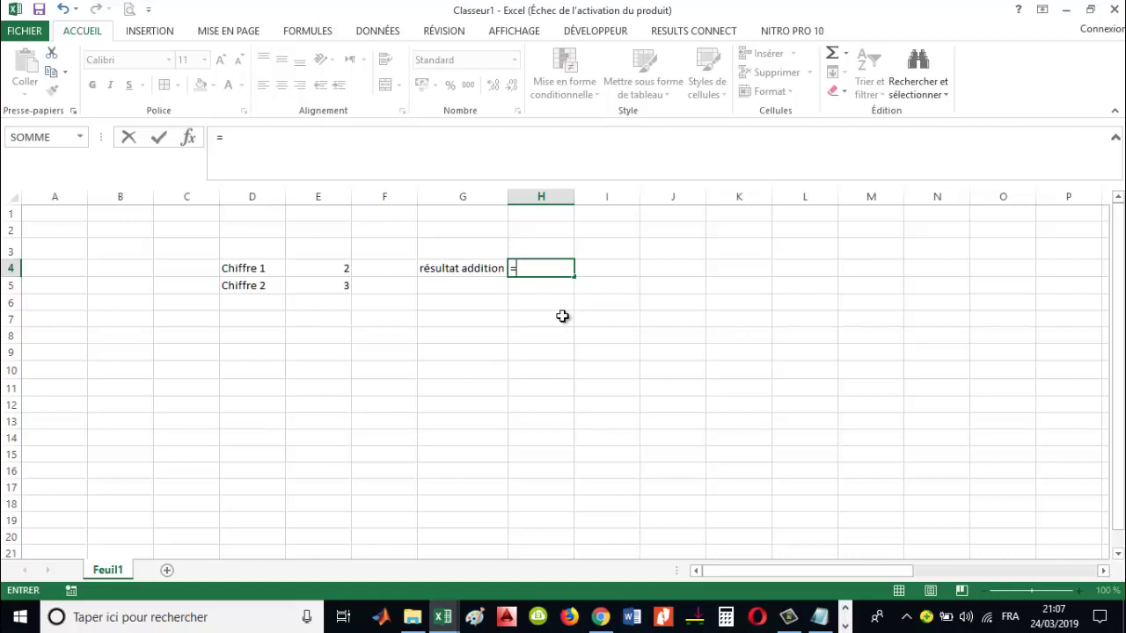
{"action": "left_click", "coordinate": [317, 265]}
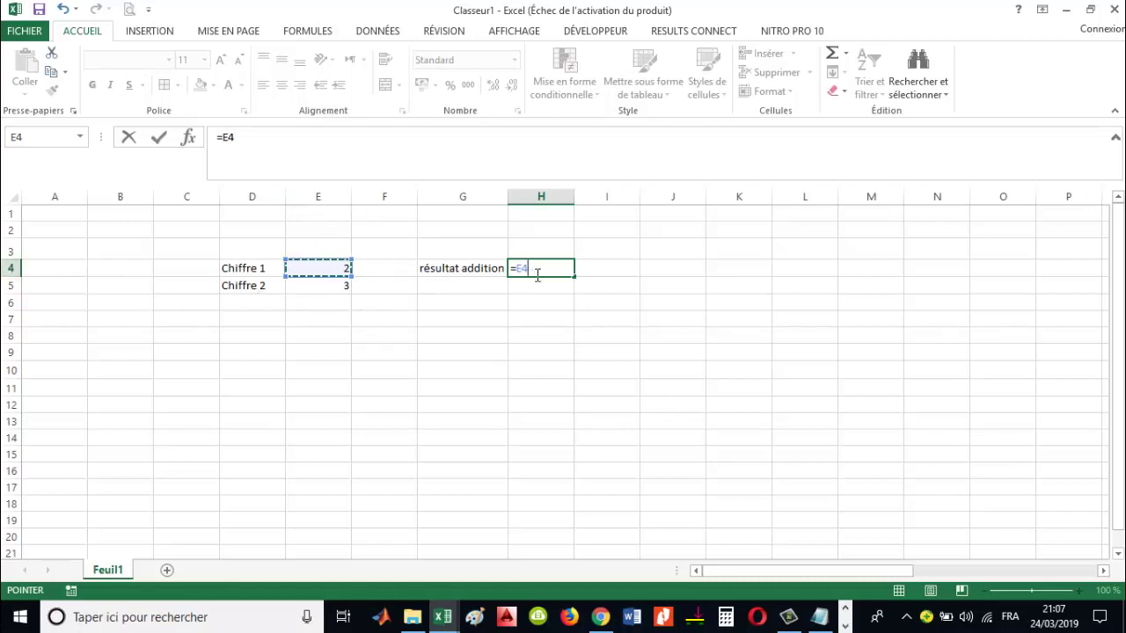
{"action": "type", "text": "+"}
{"action": "left_click", "coordinate": [338, 286]}
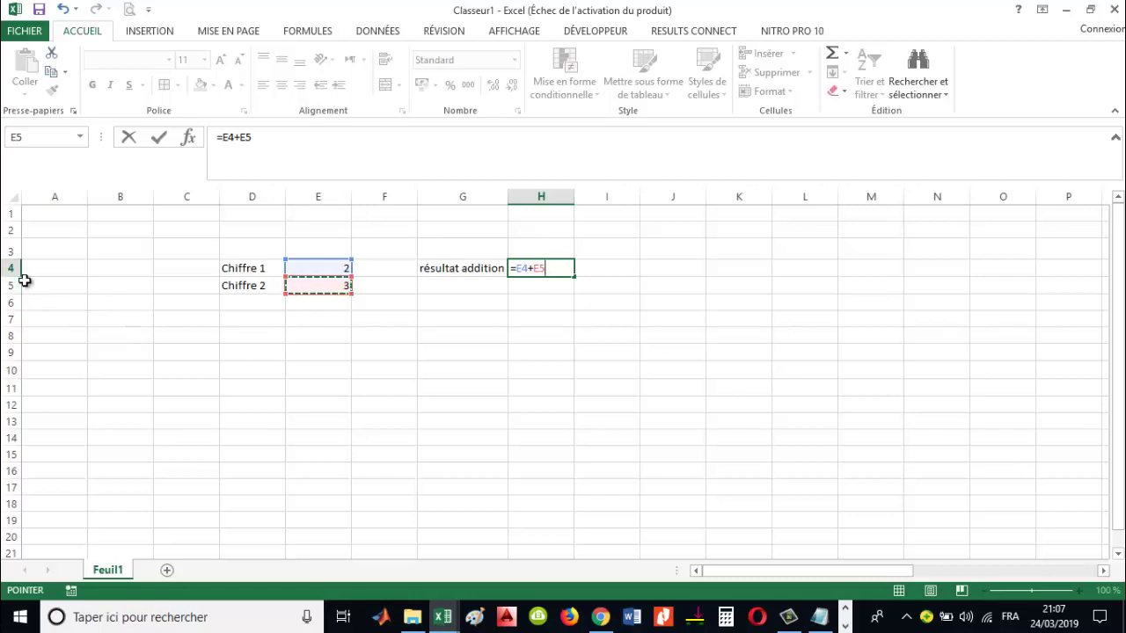
{"action": "key", "text": "Return"}
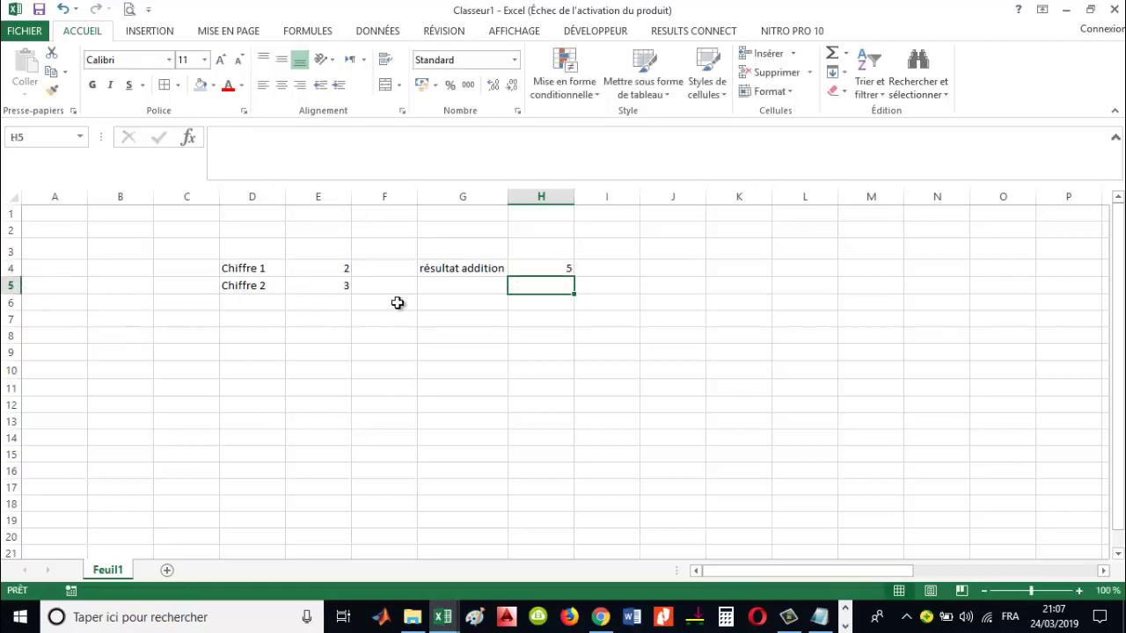
{"action": "left_click", "coordinate": [561, 266]}
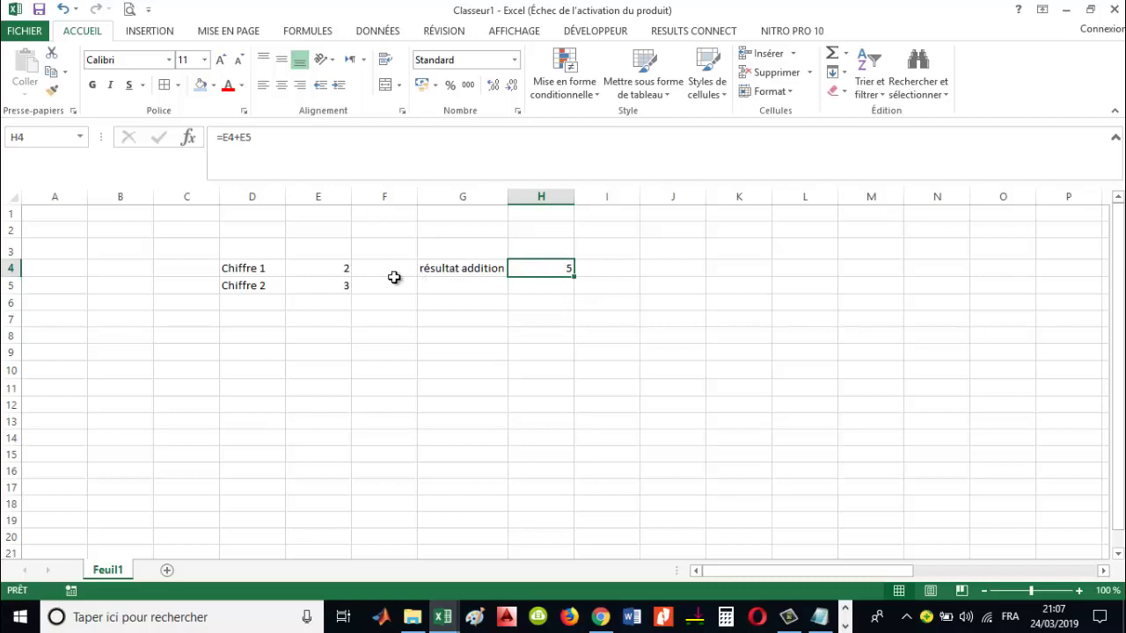
Step: Change E4 to 3 and confirm H4 now shows 6
{"action": "left_click_drag", "start_coordinate": [346, 265], "coordinate": [335, 288]}
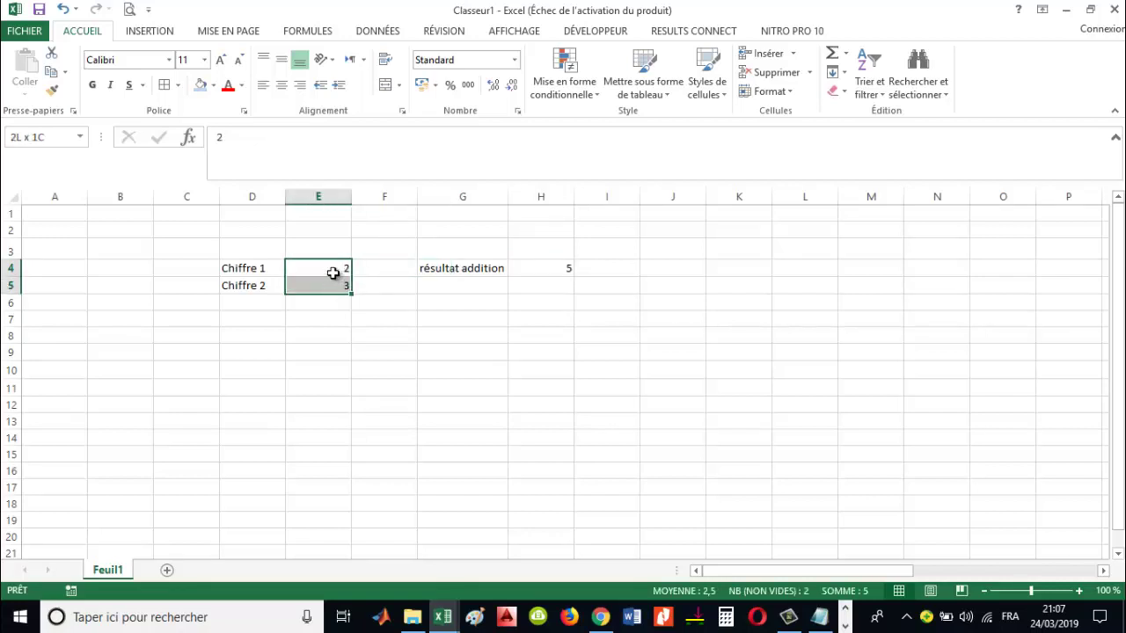
{"action": "left_click", "coordinate": [334, 270]}
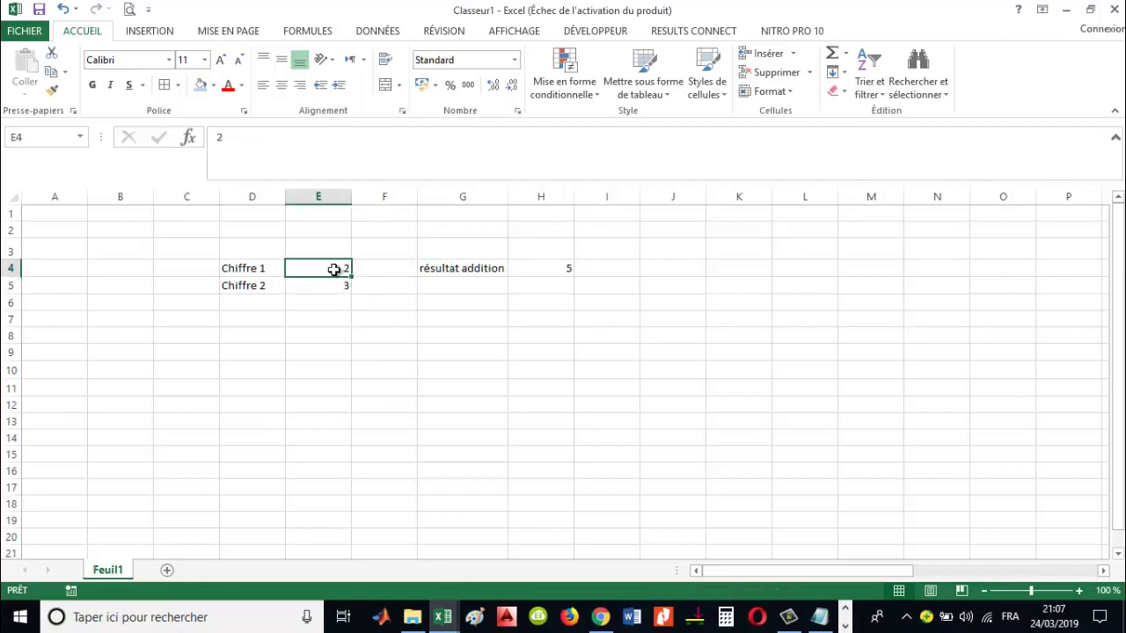
{"action": "type", "text": "3"}
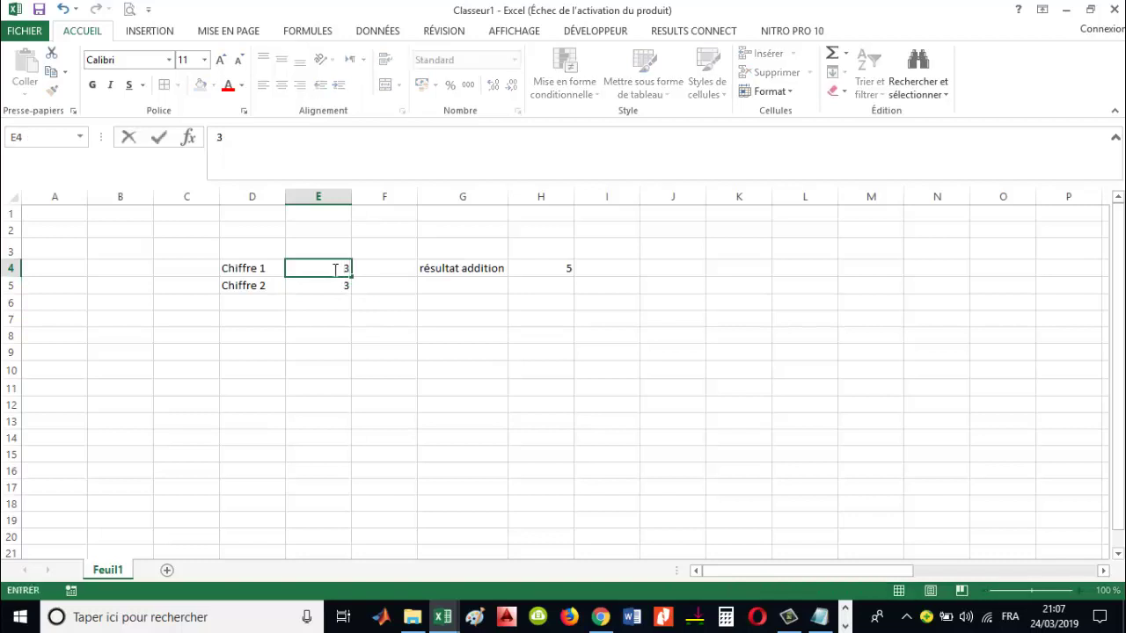
{"action": "key", "text": "Return"}
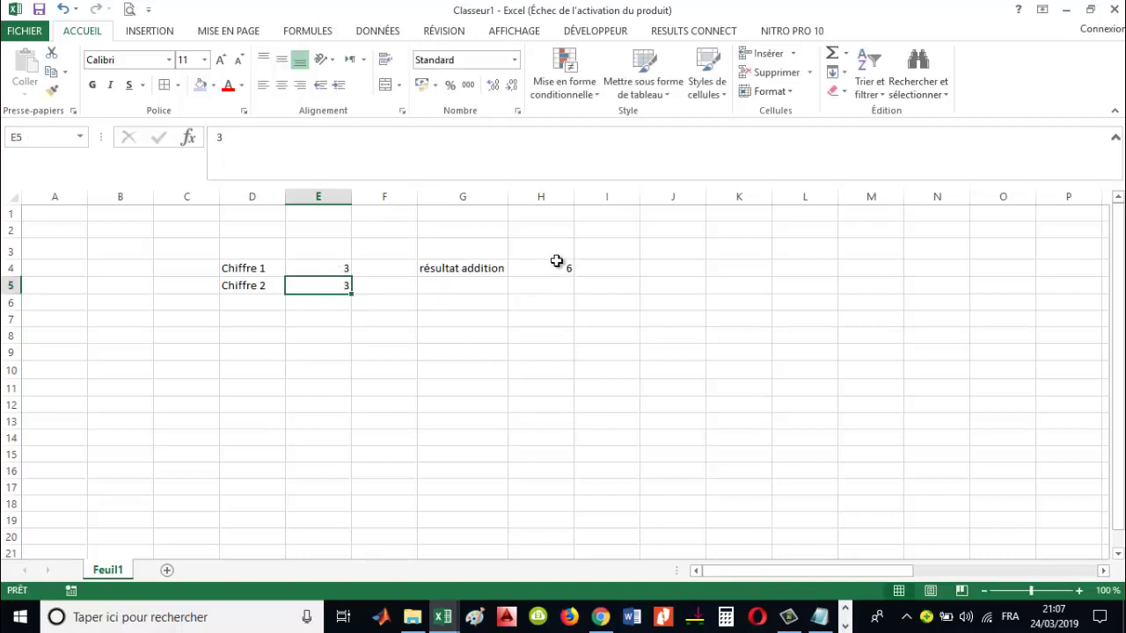
{"action": "left_click", "coordinate": [557, 262]}
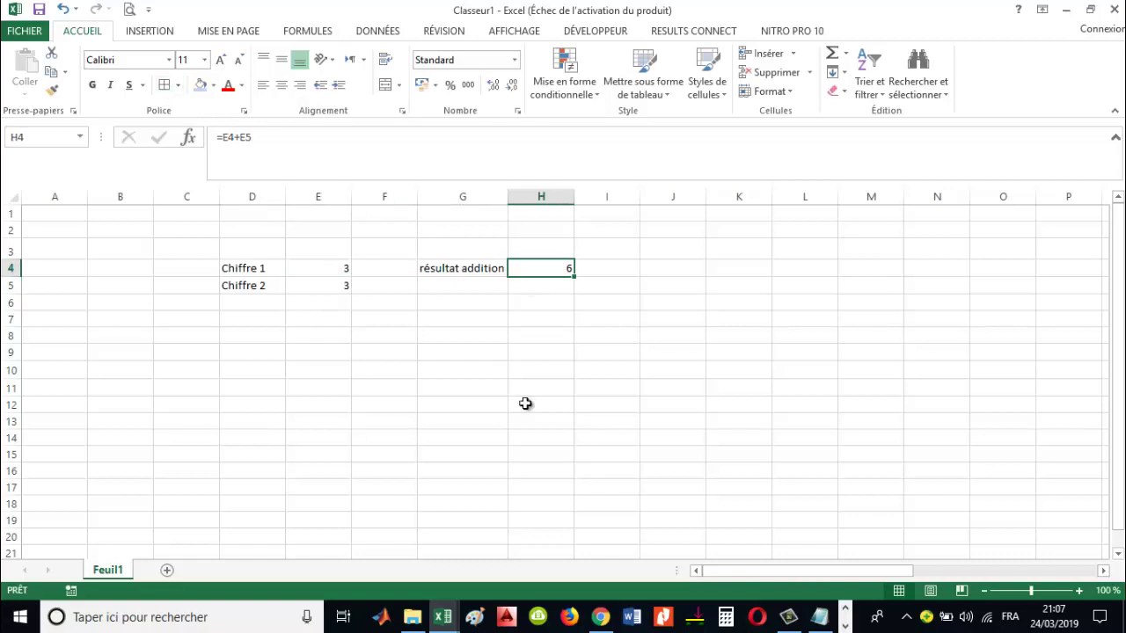
{"action": "left_click_drag", "start_coordinate": [764, 572], "coordinate": [997, 571]}
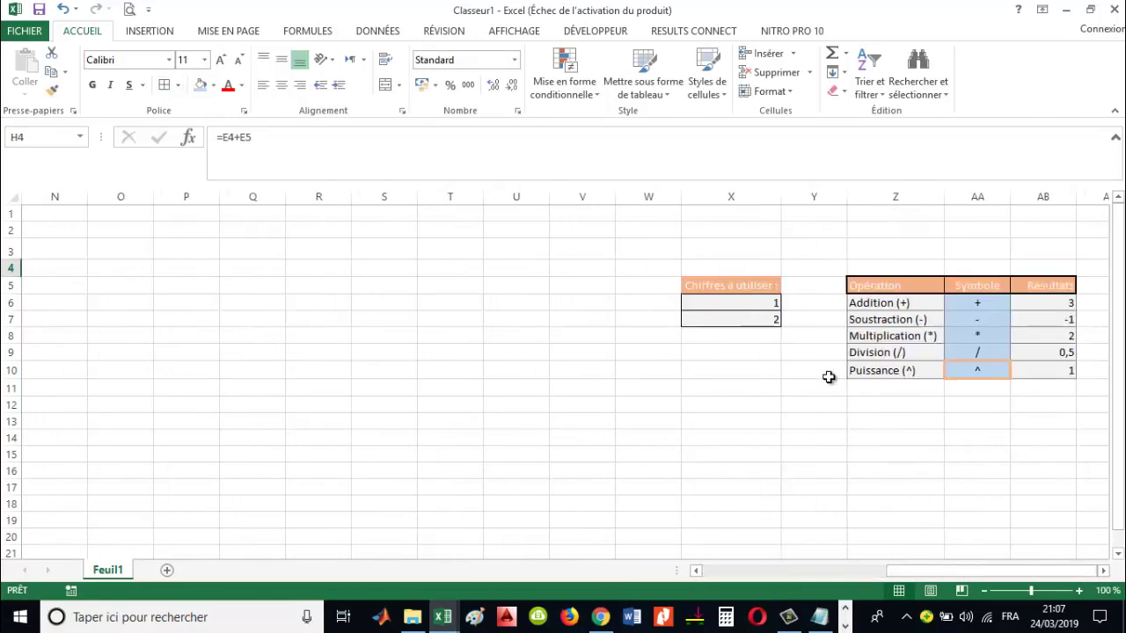
Step: Scroll right to the operations table and inspect X6's value 1 and AB6's formula =X6+X7
{"action": "left_click", "coordinate": [1093, 229]}
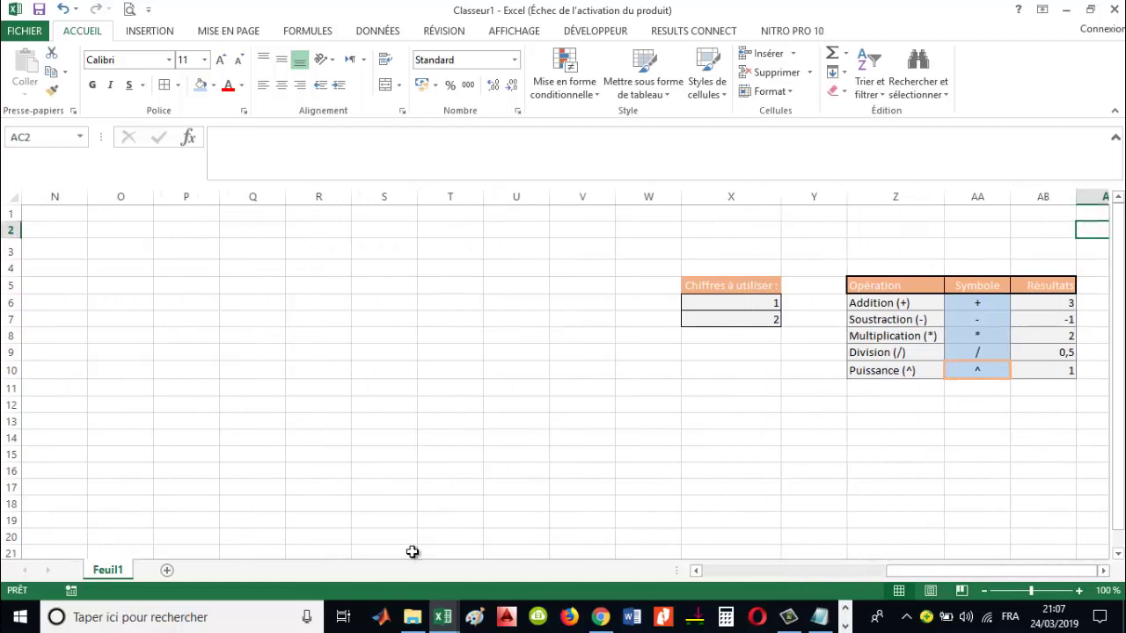
{"action": "key", "text": "Right"}
{"action": "key", "text": "Right"}
{"action": "key", "text": "Right"}
{"action": "key", "text": "Right"}
{"action": "key", "text": "Right"}
{"action": "key", "text": "Right"}
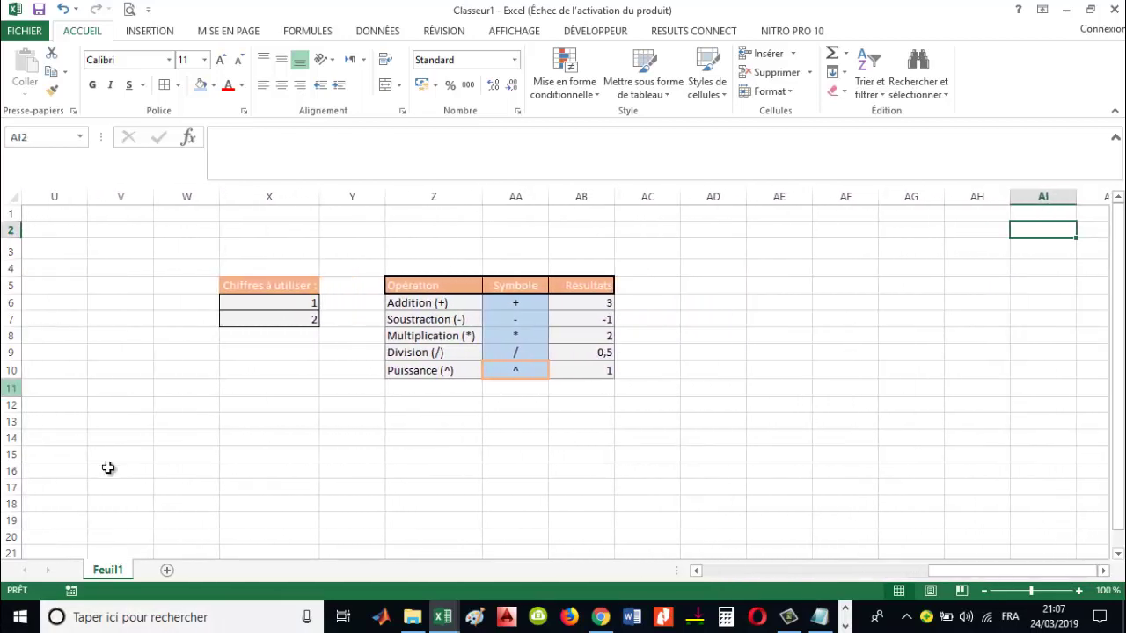
{"action": "left_click", "coordinate": [303, 286]}
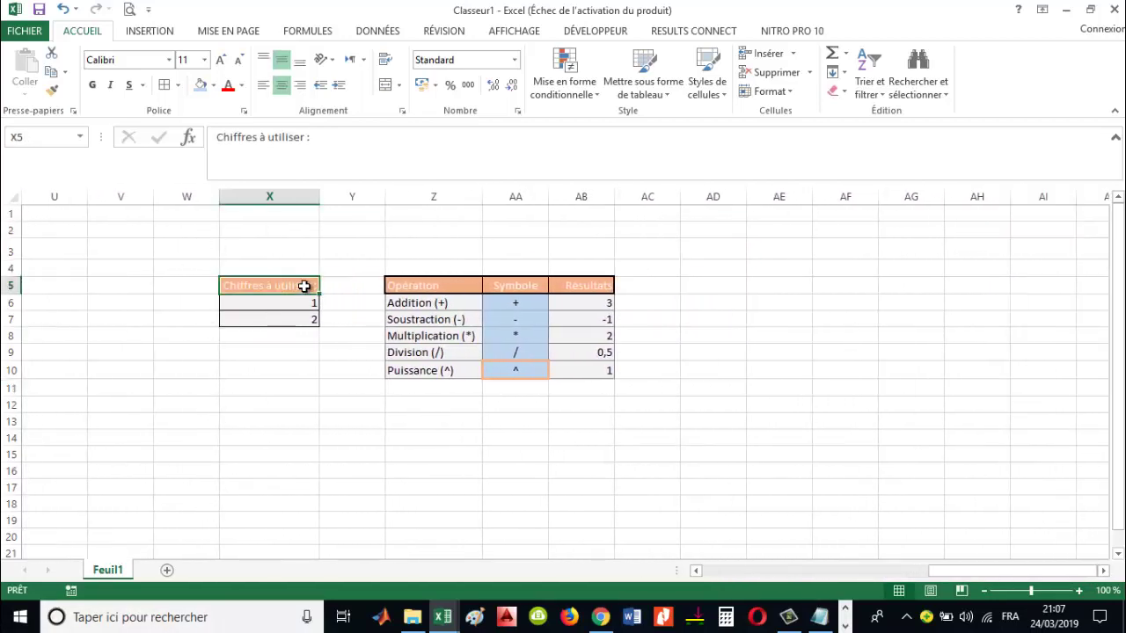
{"action": "left_click", "coordinate": [303, 305]}
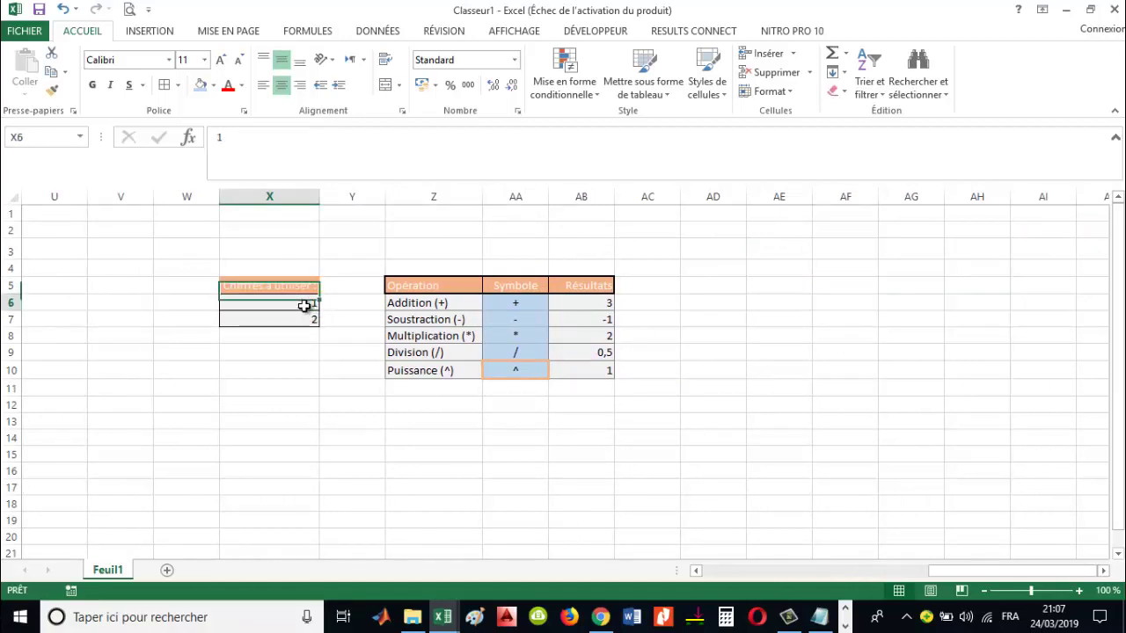
{"action": "left_click", "coordinate": [591, 301]}
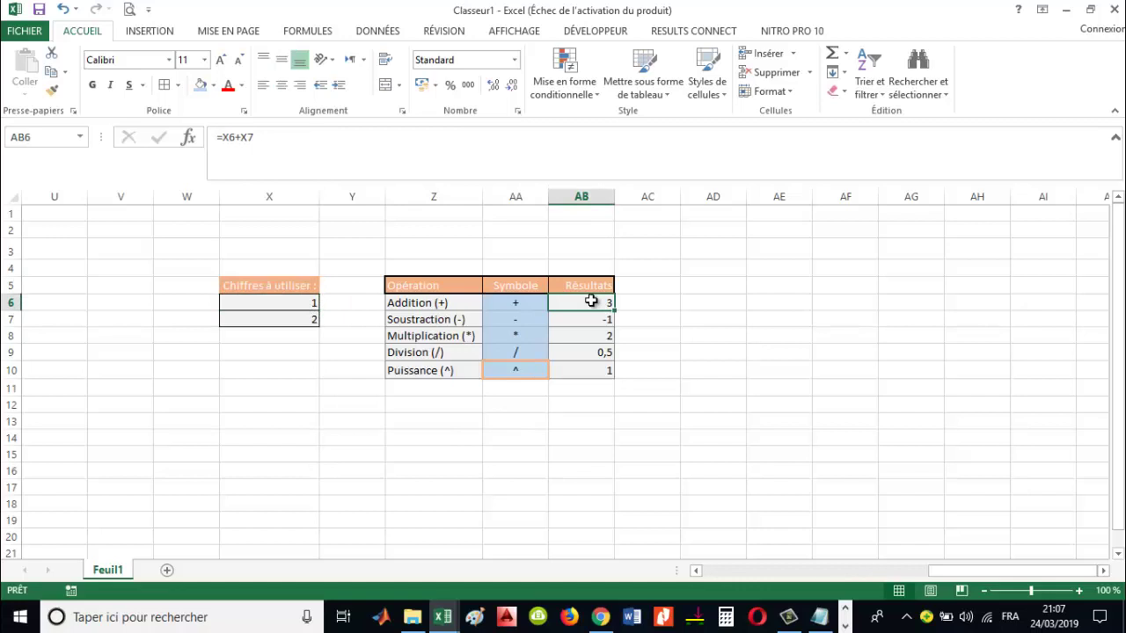
{"action": "left_click_drag", "start_coordinate": [591, 302], "coordinate": [589, 357]}
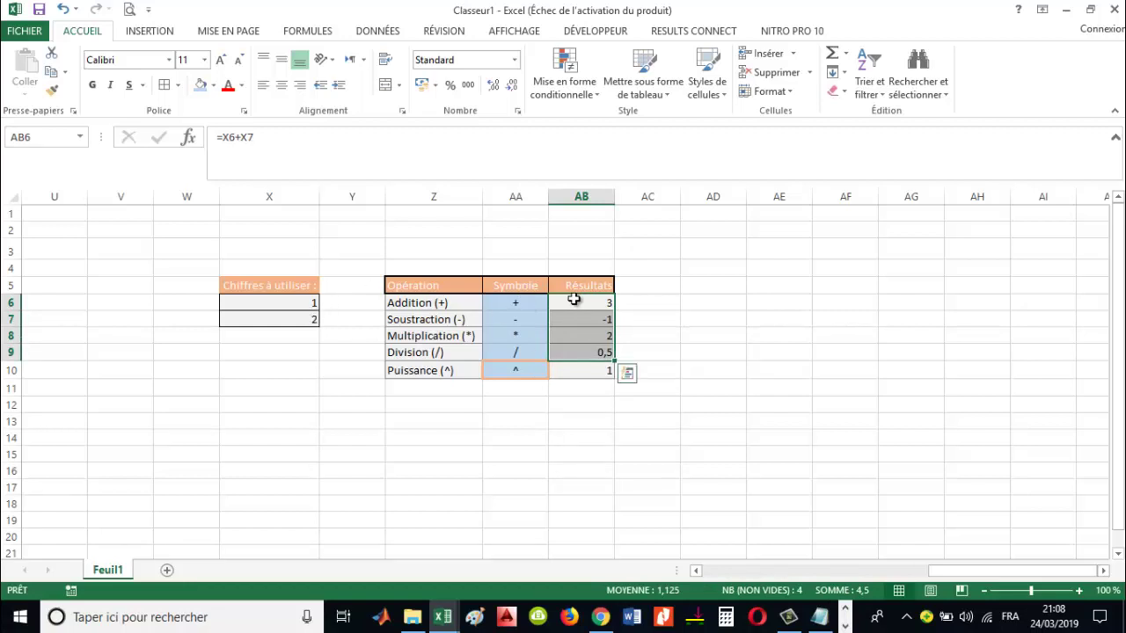
{"action": "left_click", "coordinate": [591, 302]}
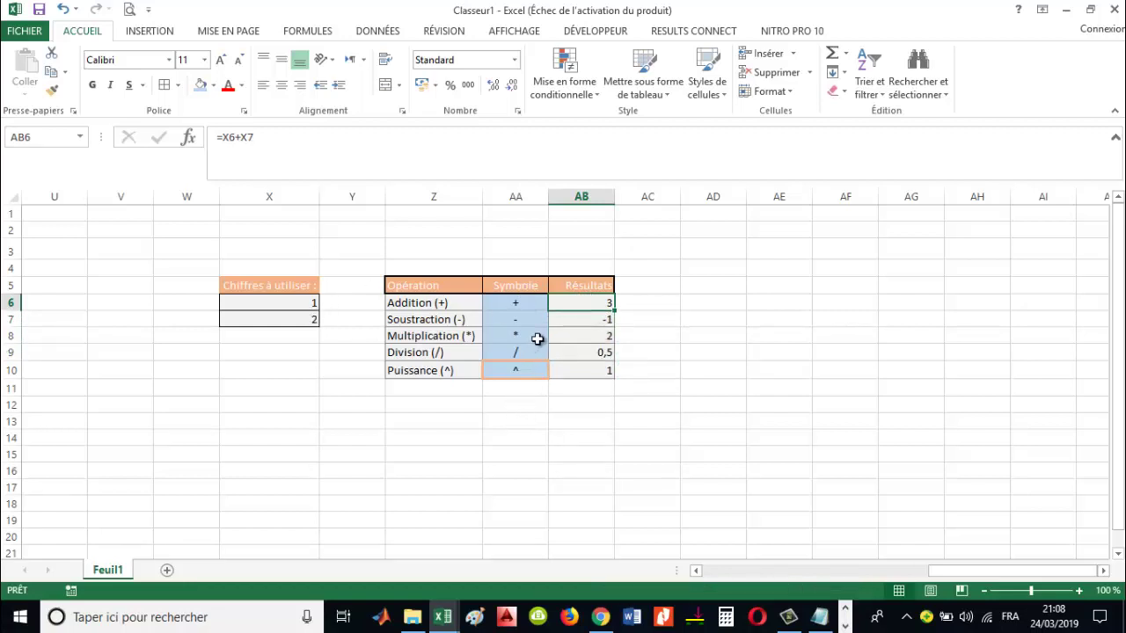
{"action": "double_click", "coordinate": [567, 308]}
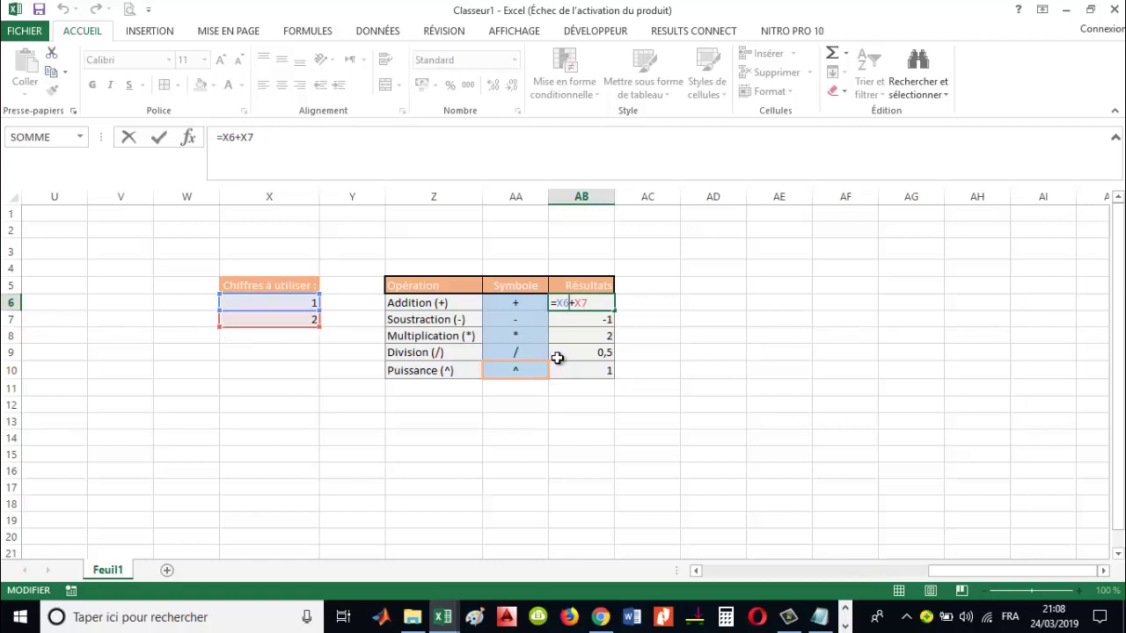
{"action": "key", "text": "Return"}
{"action": "double_click", "coordinate": [575, 321]}
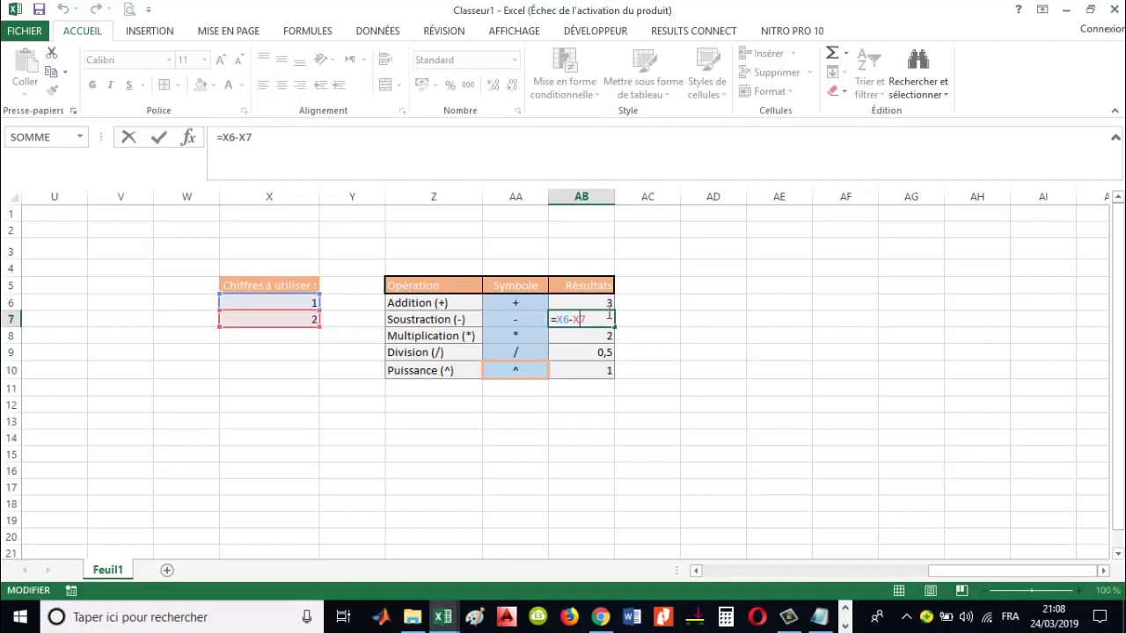
{"action": "key", "text": "Return"}
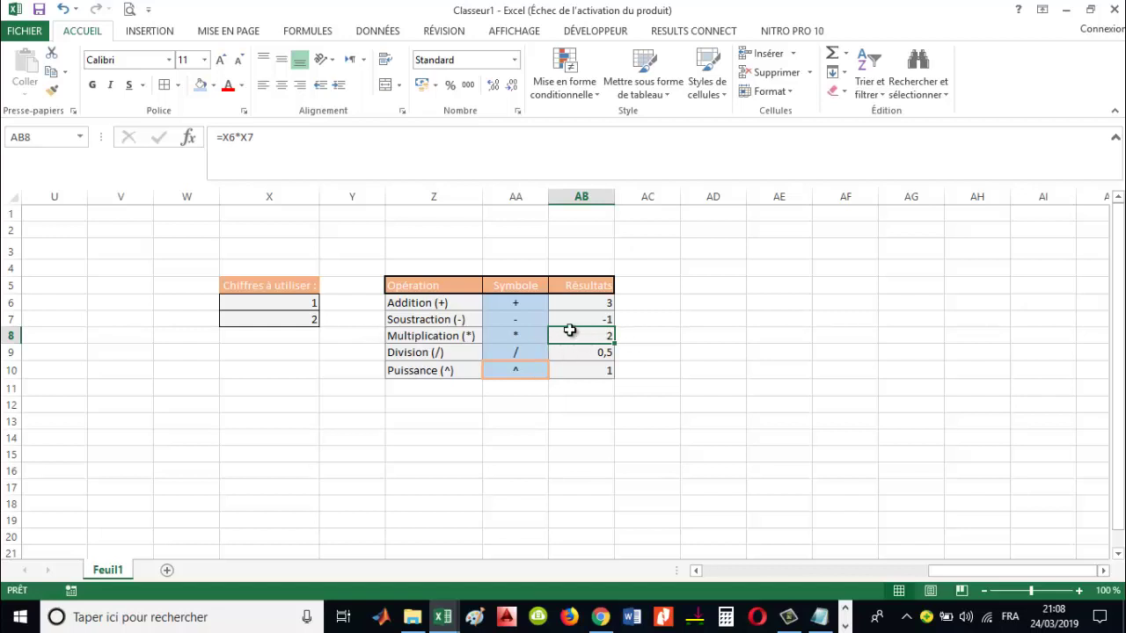
{"action": "double_click", "coordinate": [572, 333]}
{"action": "key", "text": "Return"}
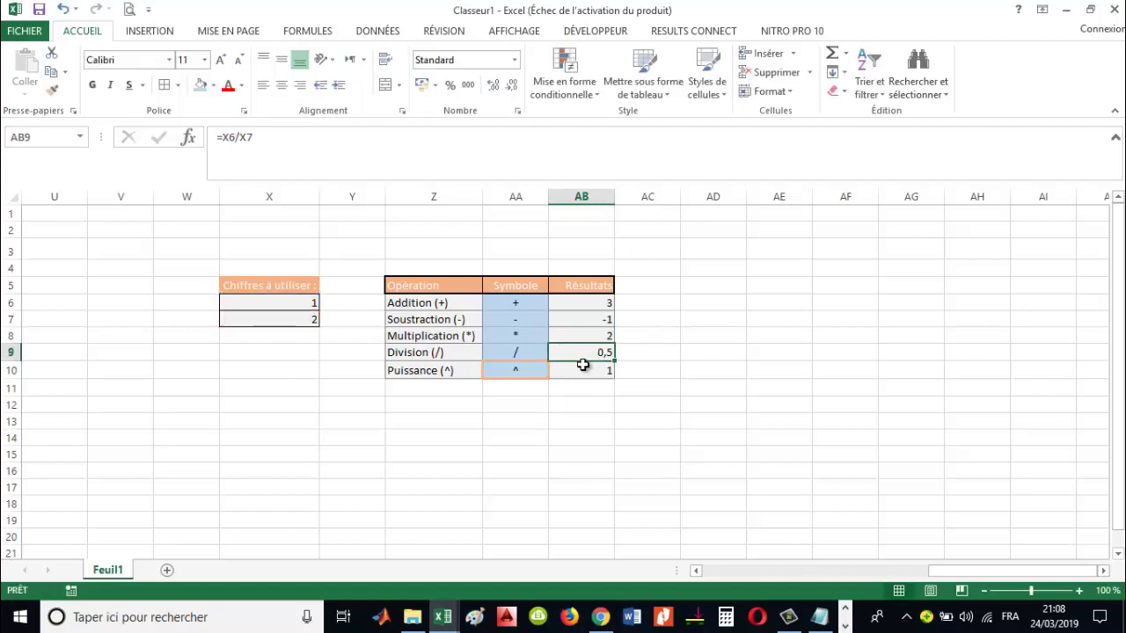
{"action": "double_click", "coordinate": [596, 353]}
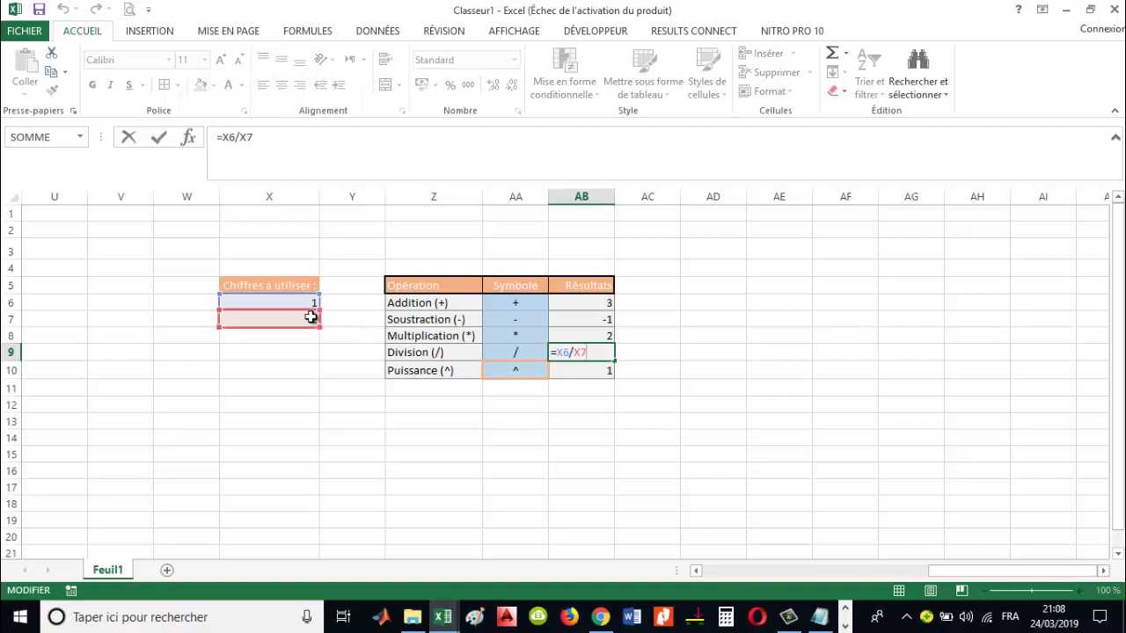
{"action": "key", "text": "Return"}
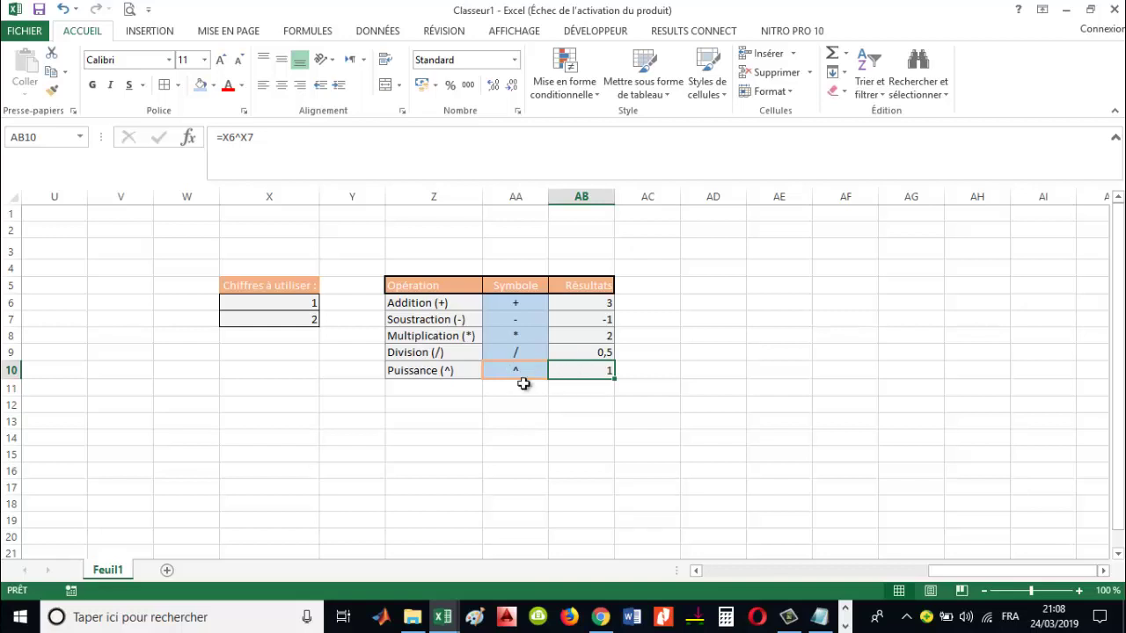
{"action": "left_click", "coordinate": [506, 410]}
{"action": "type", "text": "="}
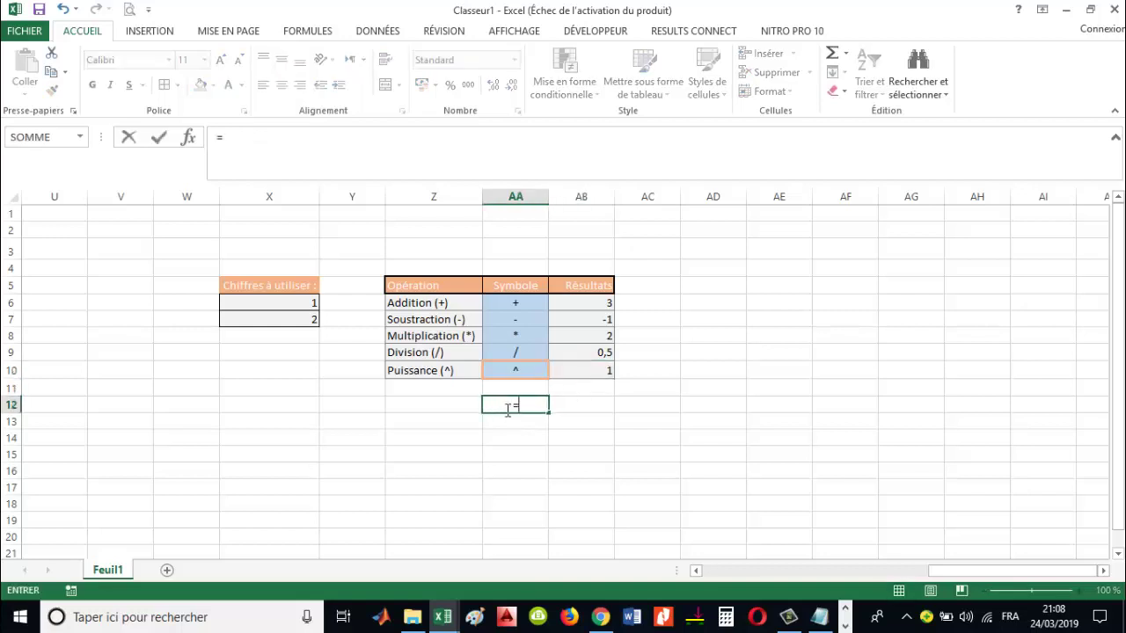
{"action": "type", "text": "2^3"}
{"action": "key", "text": "Return"}
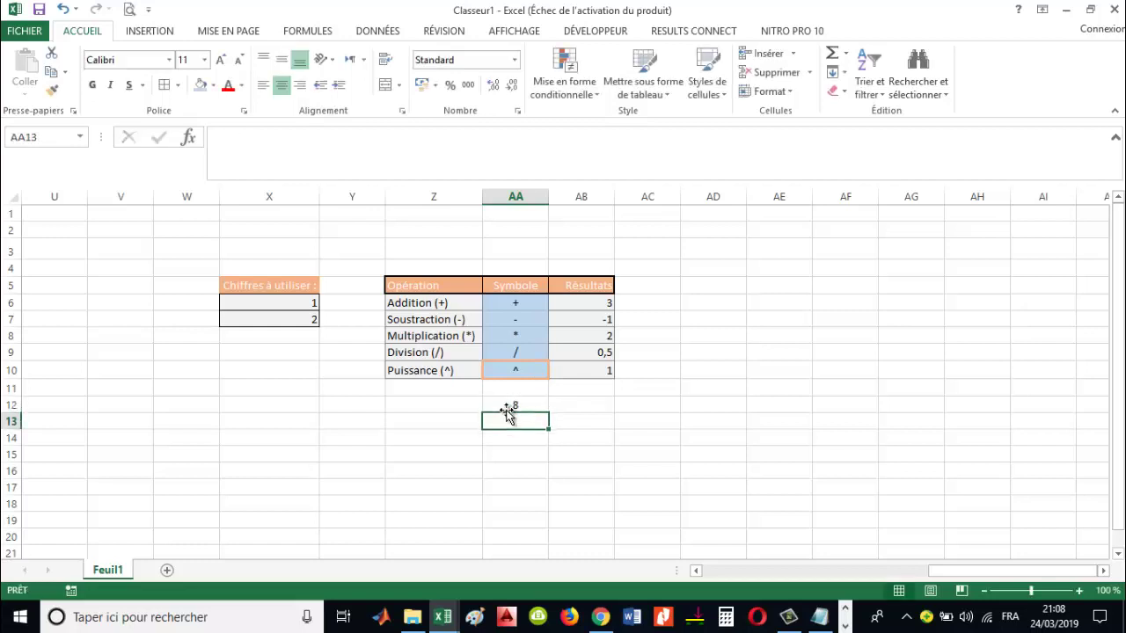
{"action": "left_click", "coordinate": [526, 401]}
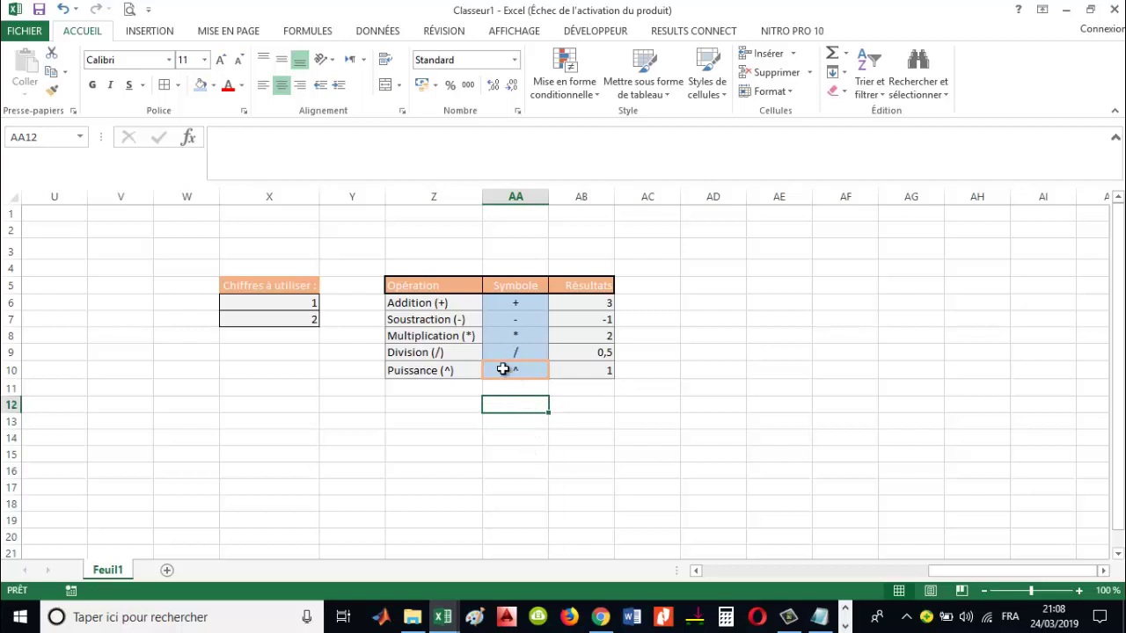
{"action": "double_click", "coordinate": [584, 370]}
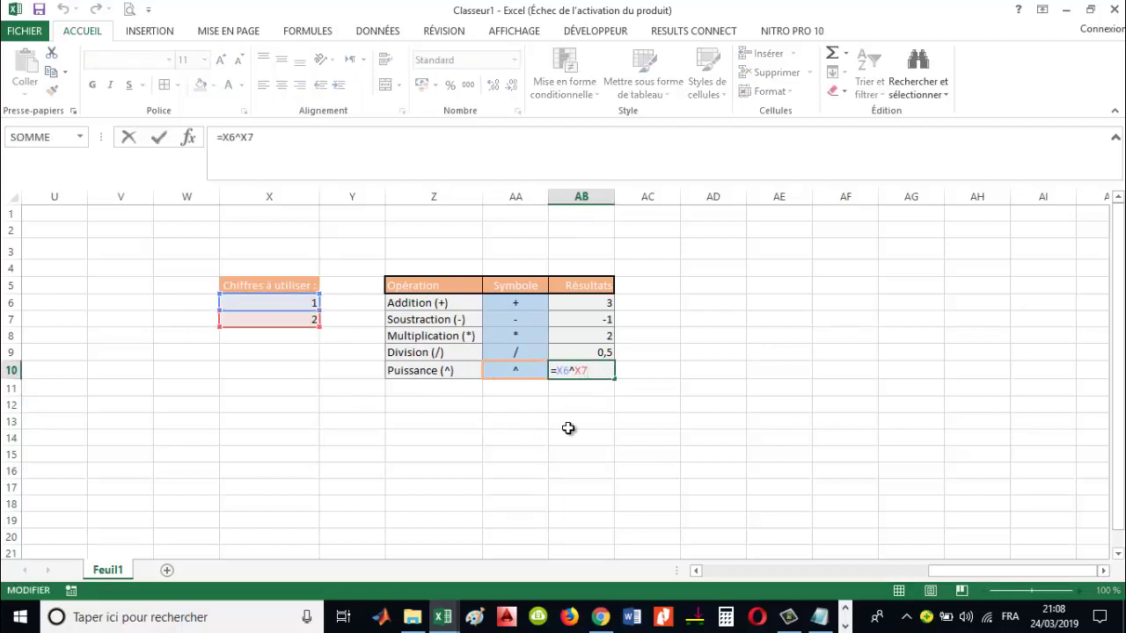
{"action": "key", "text": "Return"}
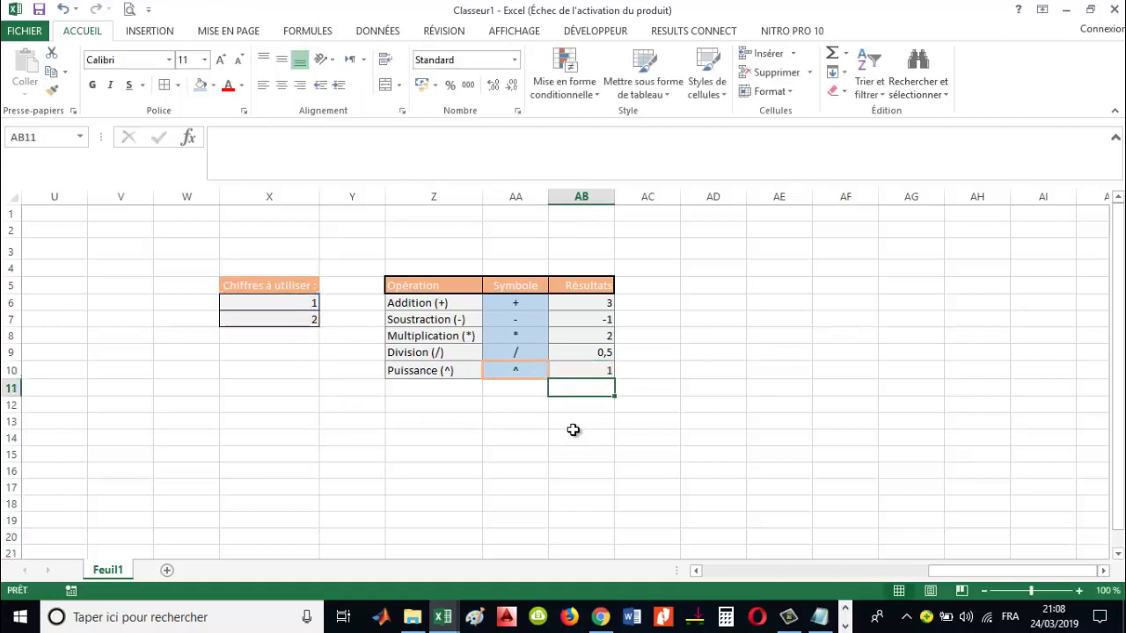
{"action": "double_click", "coordinate": [576, 372]}
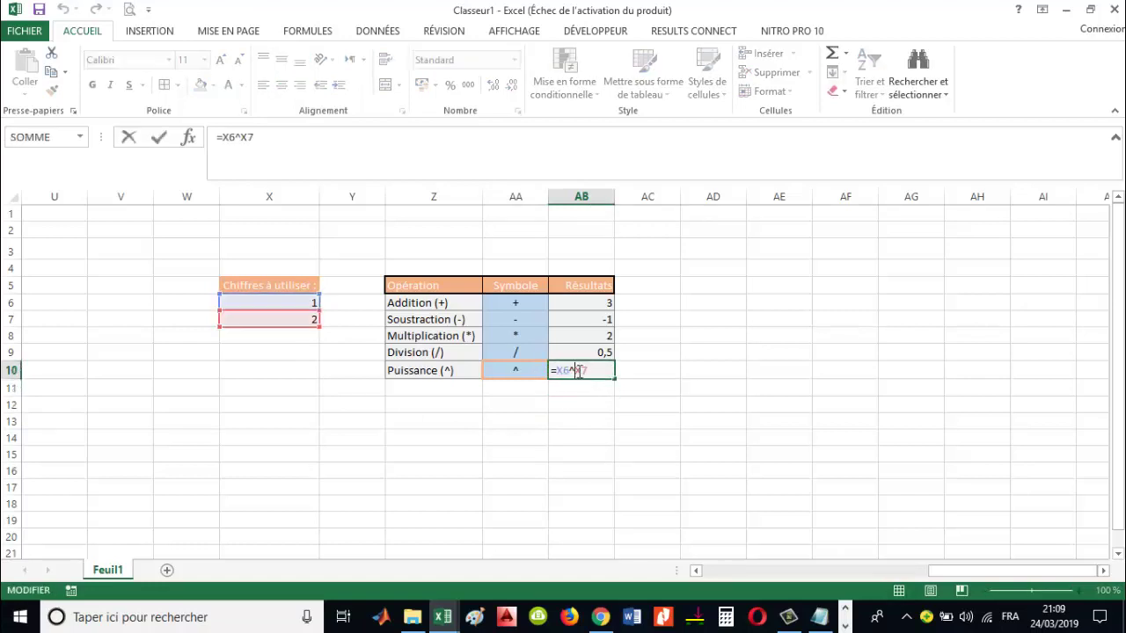
{"action": "key", "text": "Return"}
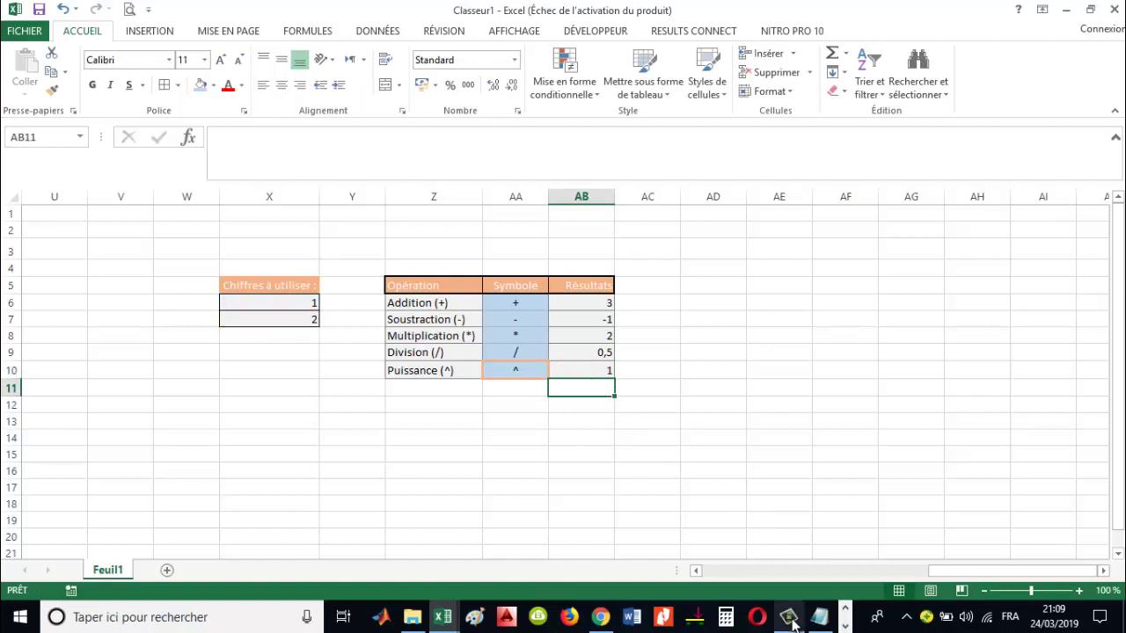
Step: Minimize Camtasia Studio and stop the recording from the recorder panel
{"action": "left_click", "coordinate": [819, 616]}
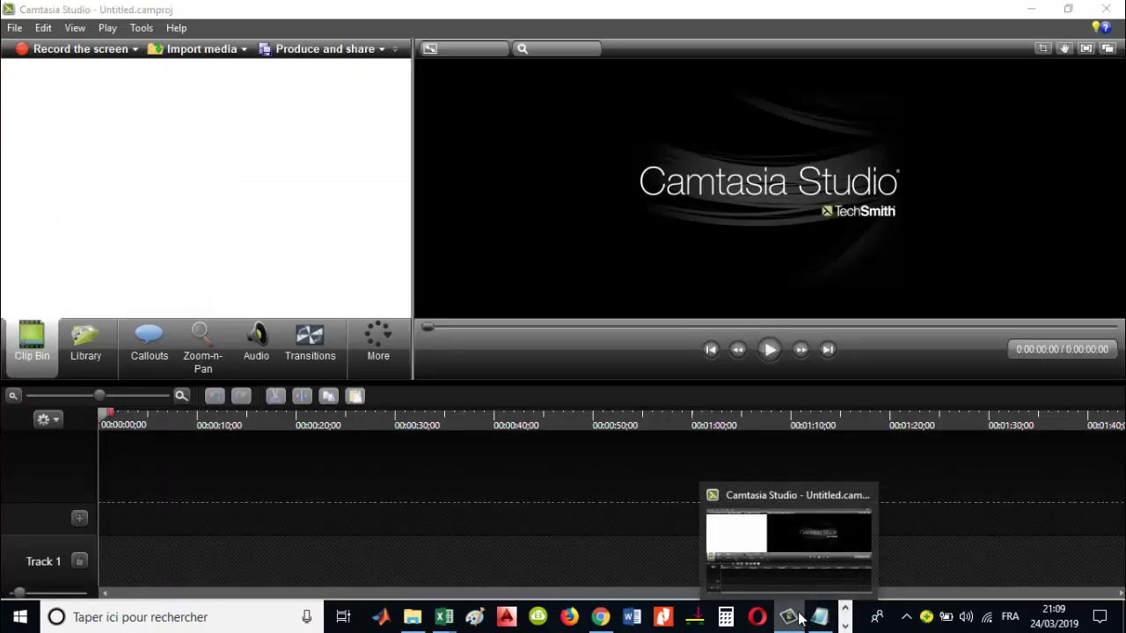
{"action": "left_click", "coordinate": [822, 618]}
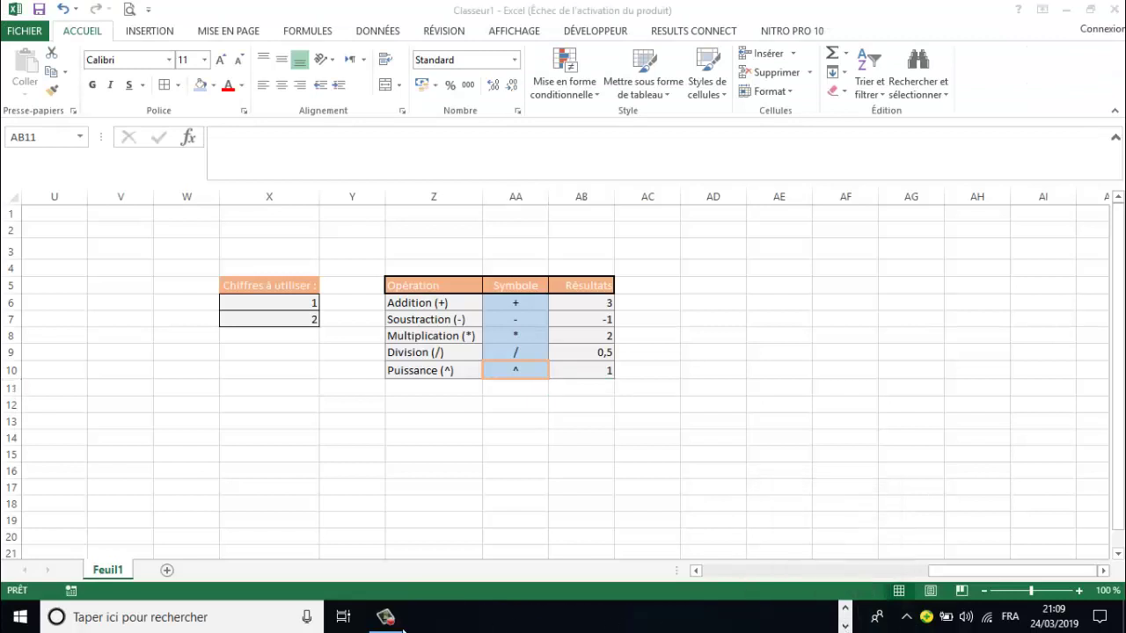
{"action": "left_click", "coordinate": [403, 628]}
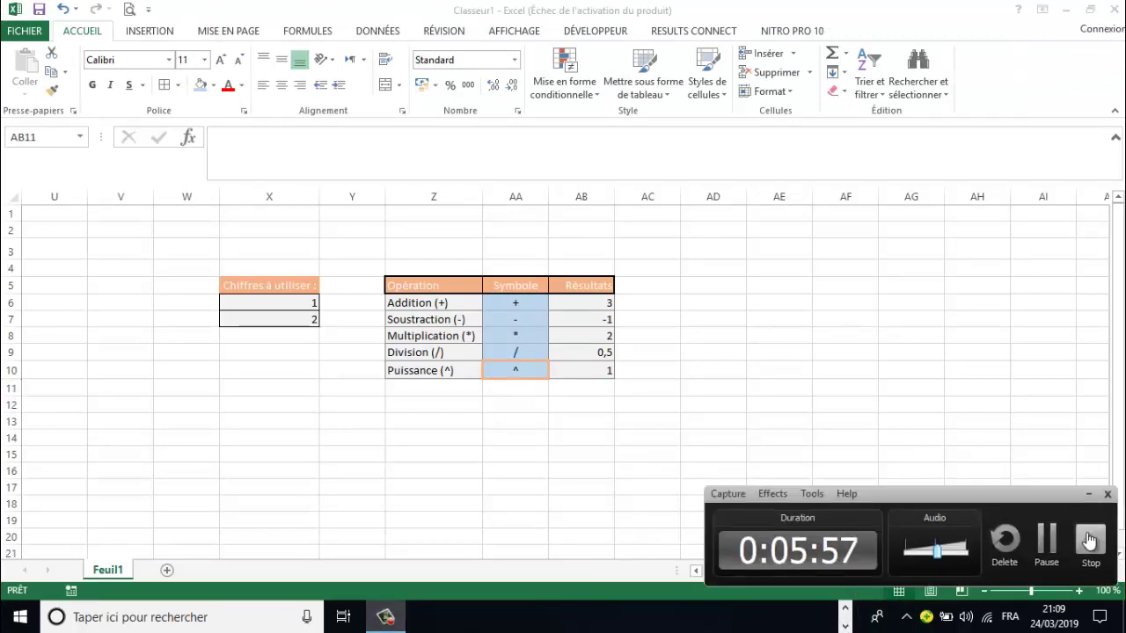
{"action": "left_click", "coordinate": [1089, 540]}
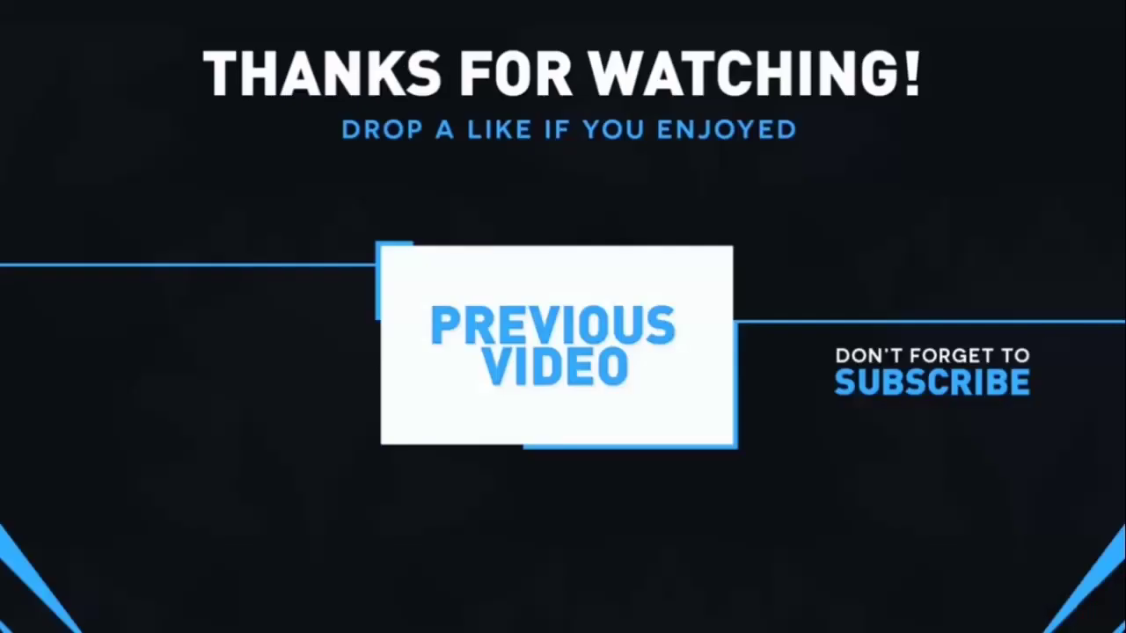